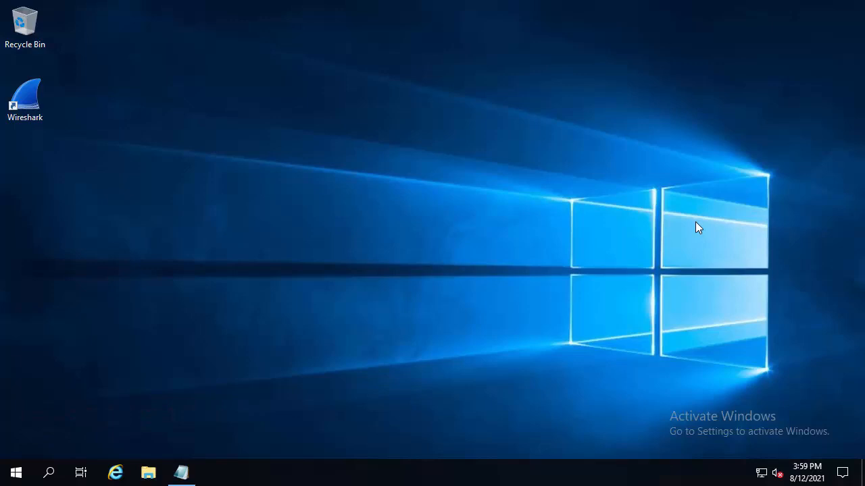
Bring up the Notepad notes on SSL-enabling a website and examine the first entry, the IIS certificate request saved as a .txt file
{"action": "left_click", "coordinate": [184, 472]}
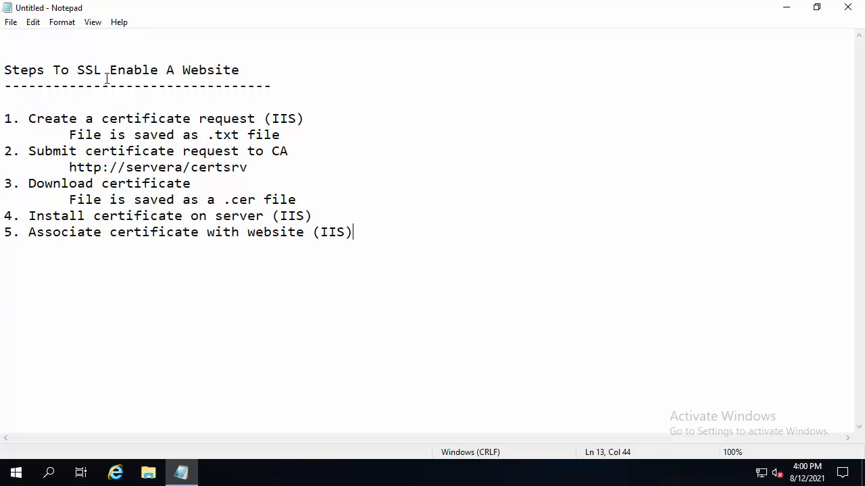
{"action": "left_click_drag", "start_coordinate": [6, 118], "coordinate": [127, 111]}
{"action": "left_click_drag", "start_coordinate": [193, 110], "coordinate": [257, 118]}
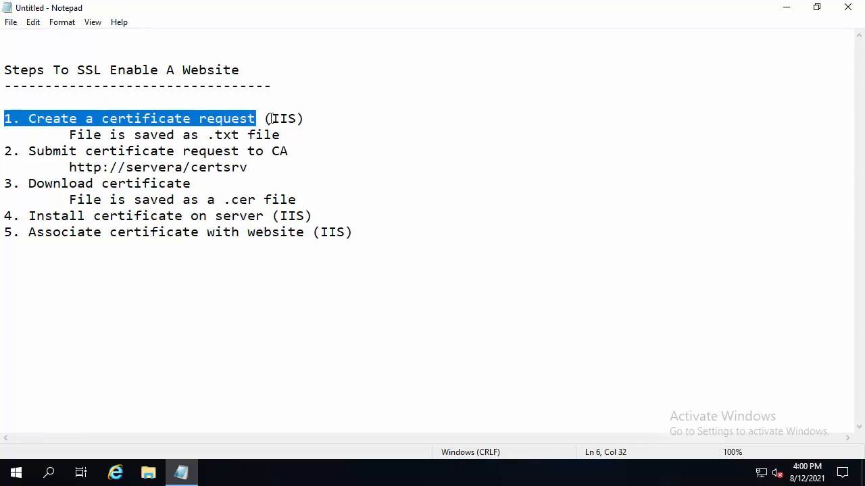
{"action": "left_click_drag", "start_coordinate": [272, 119], "coordinate": [297, 119]}
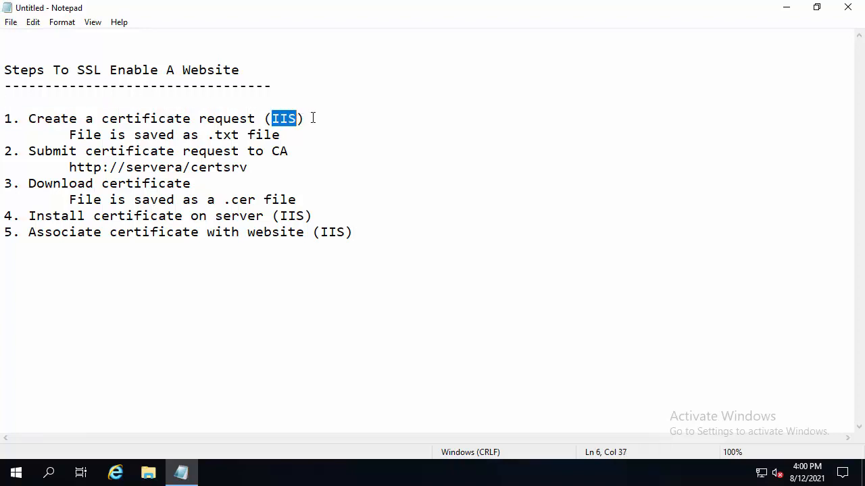
{"action": "left_click", "coordinate": [312, 118]}
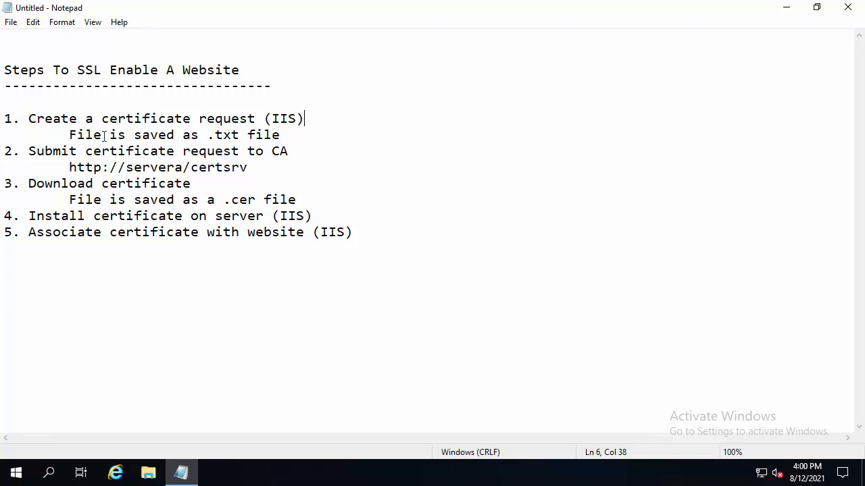
{"action": "left_click", "coordinate": [69, 135]}
{"action": "left_click_drag", "start_coordinate": [70, 133], "coordinate": [282, 134]}
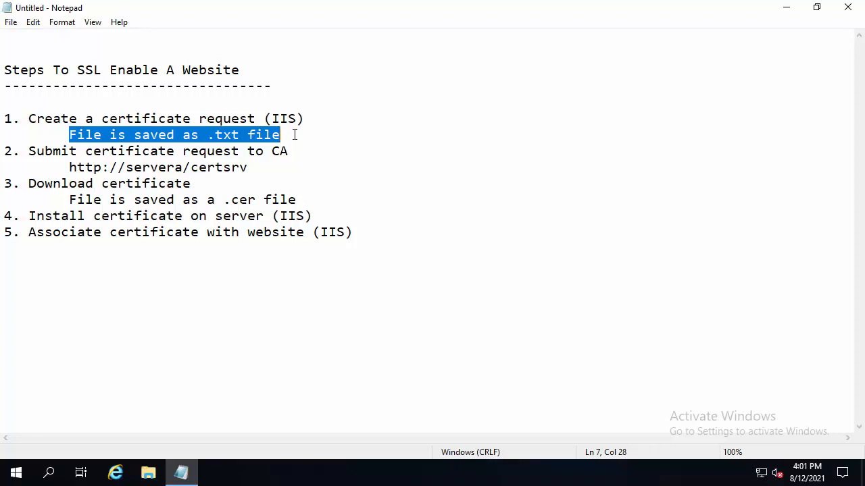
{"action": "left_click", "coordinate": [265, 134]}
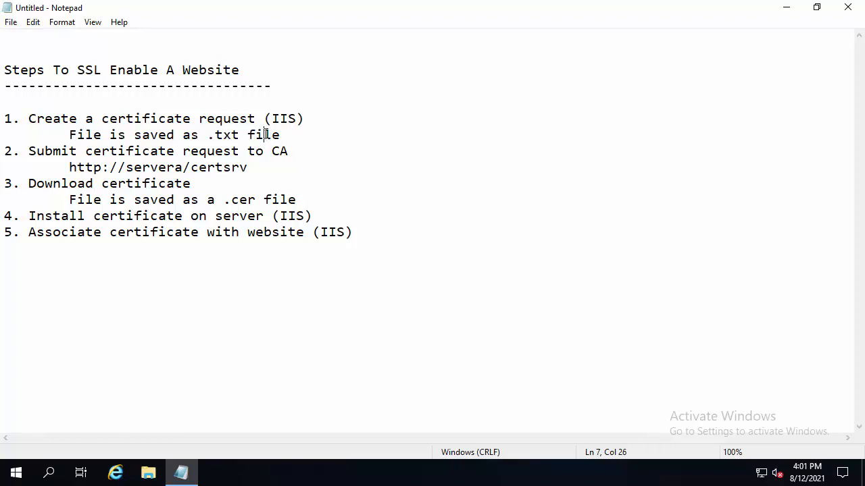
Compare the certificate request and its .txt file with the .cer file and certificate installation entries in the notes
{"action": "left_click_drag", "start_coordinate": [101, 119], "coordinate": [260, 121]}
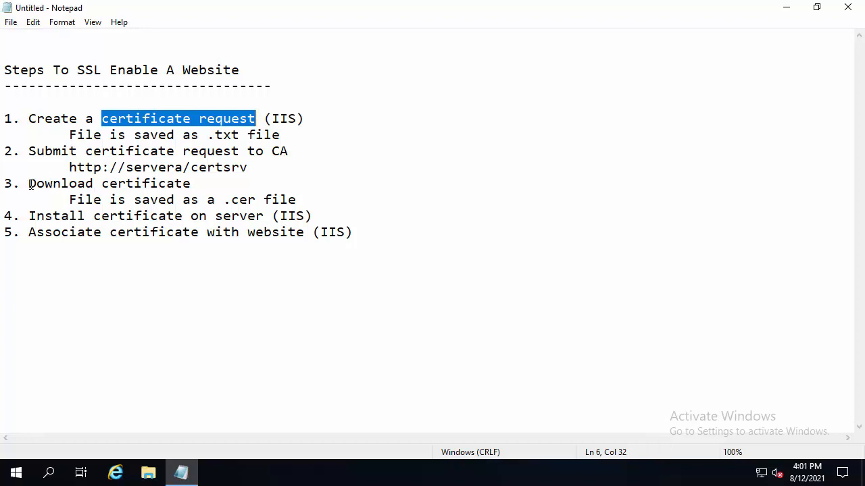
{"action": "left_click_drag", "start_coordinate": [35, 215], "coordinate": [182, 215]}
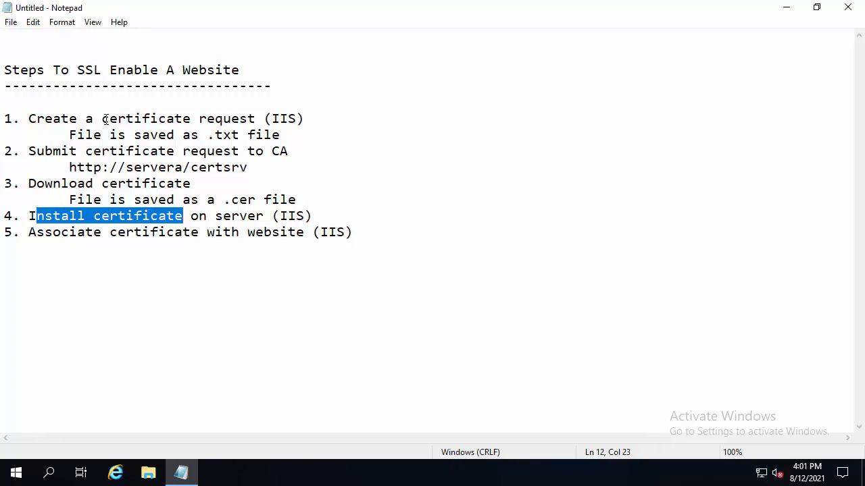
{"action": "left_click_drag", "start_coordinate": [103, 119], "coordinate": [274, 119]}
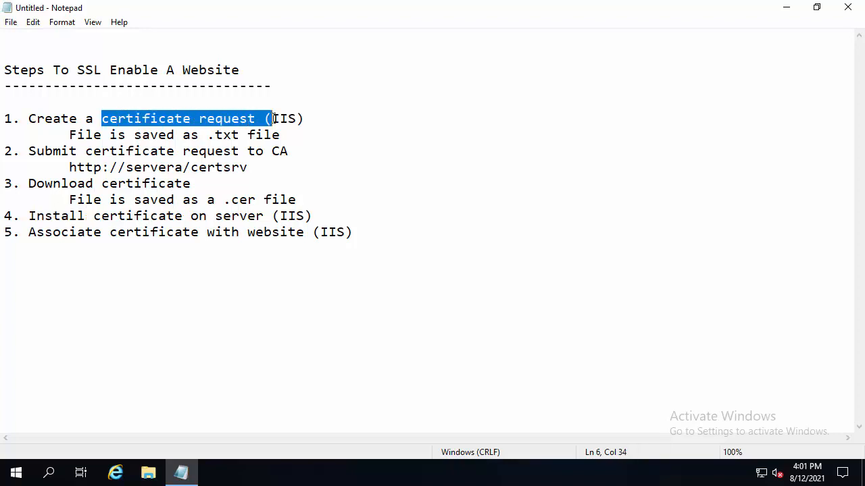
{"action": "left_click", "coordinate": [289, 131]}
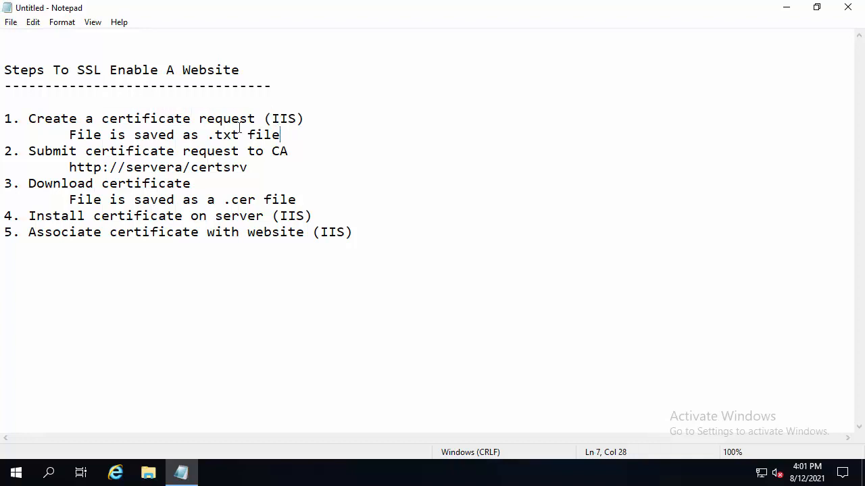
{"action": "left_click_drag", "start_coordinate": [280, 135], "coordinate": [206, 135]}
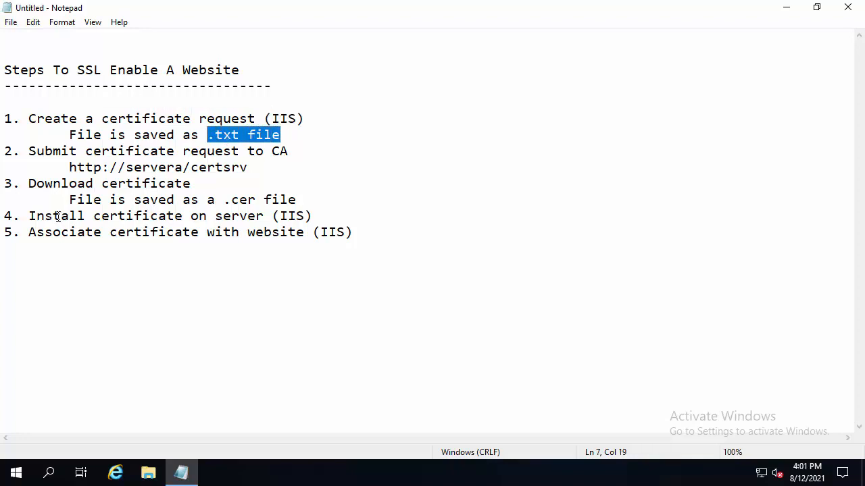
{"action": "left_click_drag", "start_coordinate": [54, 217], "coordinate": [216, 216]}
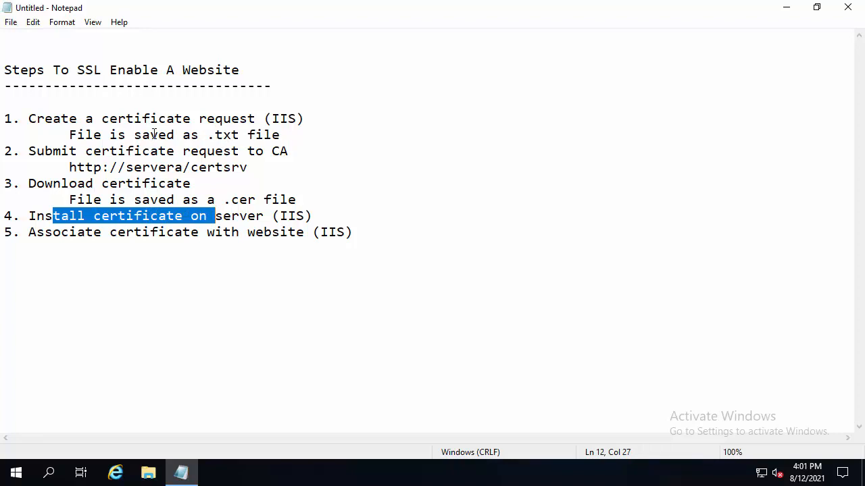
{"action": "left_click_drag", "start_coordinate": [150, 118], "coordinate": [258, 119]}
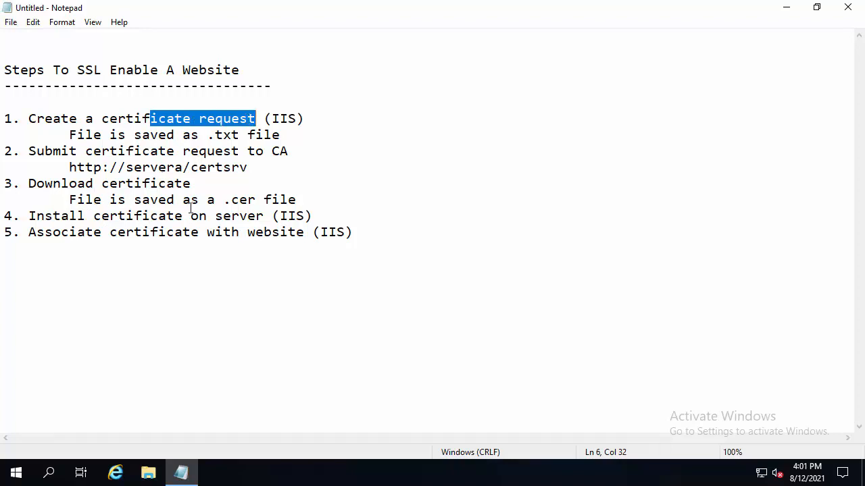
{"action": "left_click_drag", "start_coordinate": [110, 200], "coordinate": [261, 193]}
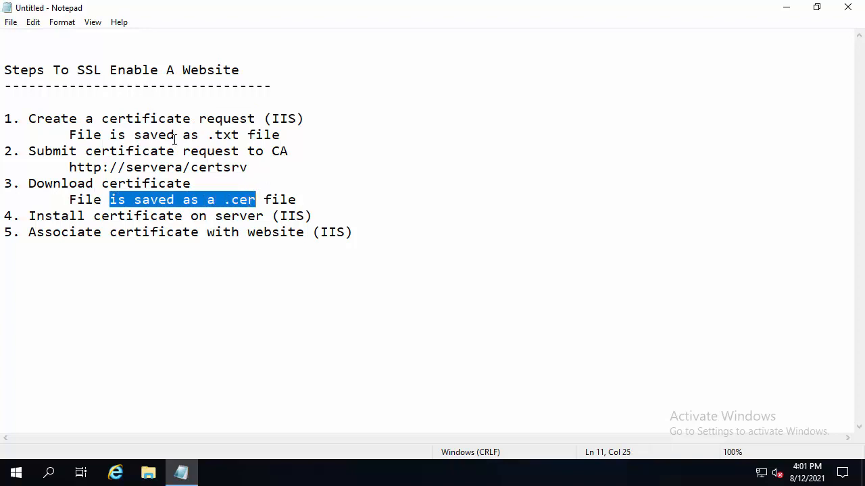
{"action": "left_click", "coordinate": [160, 118]}
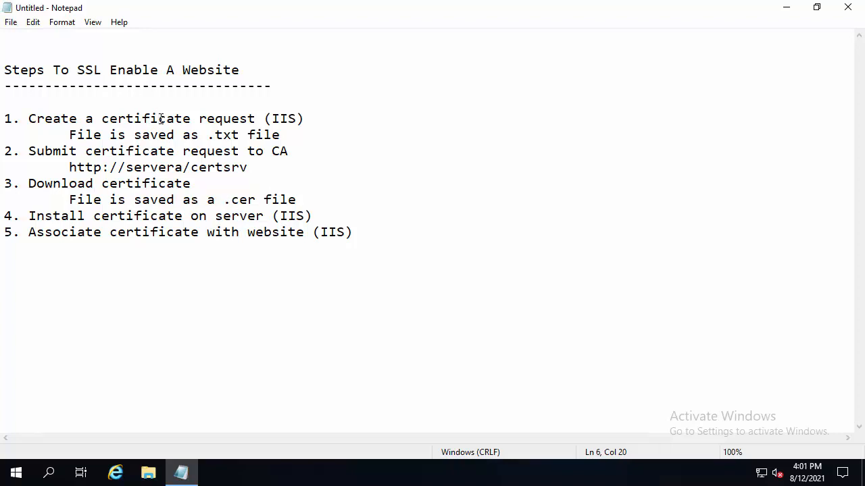
{"action": "left_click_drag", "start_coordinate": [182, 135], "coordinate": [241, 135]}
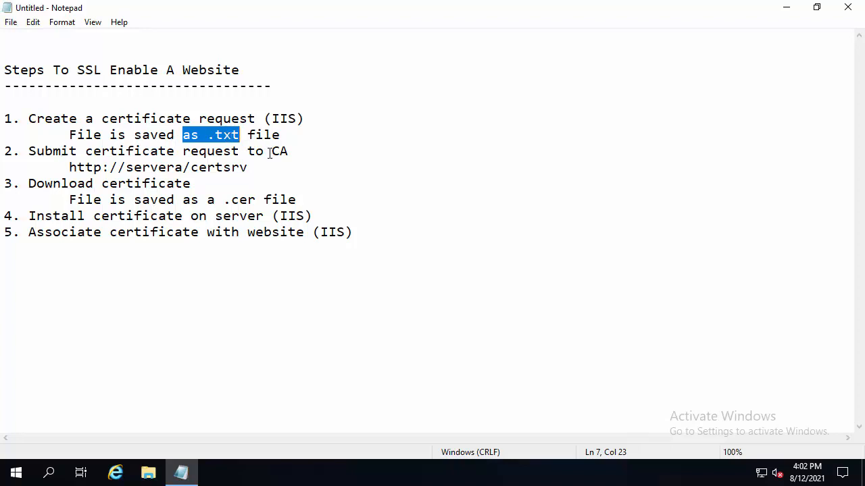
{"action": "left_click_drag", "start_coordinate": [271, 151], "coordinate": [290, 153]}
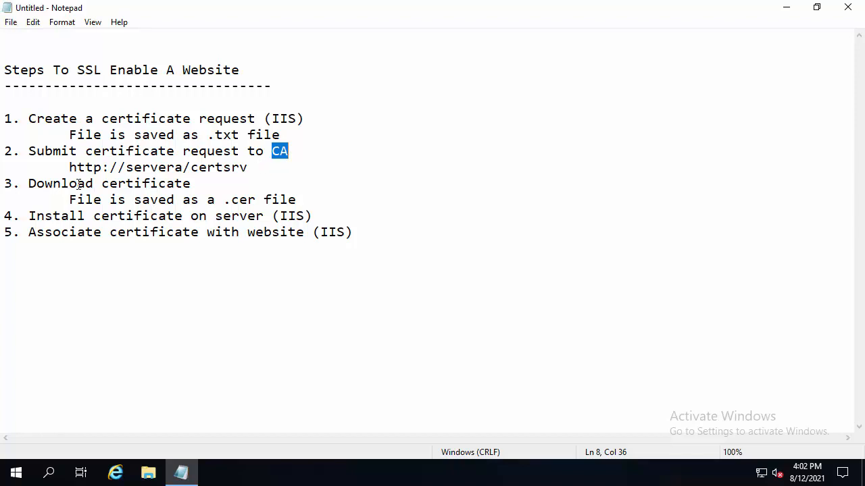
{"action": "left_click_drag", "start_coordinate": [28, 154], "coordinate": [289, 151]}
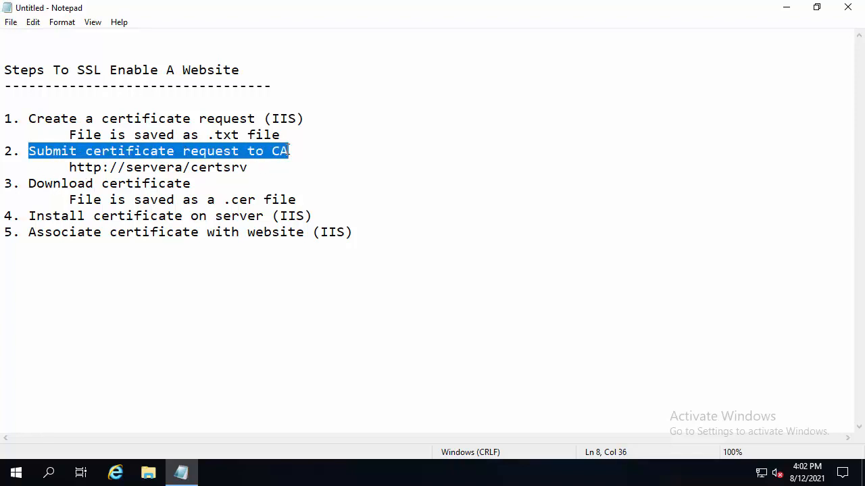
{"action": "left_click", "coordinate": [77, 166]}
{"action": "left_click_drag", "start_coordinate": [123, 172], "coordinate": [249, 168]}
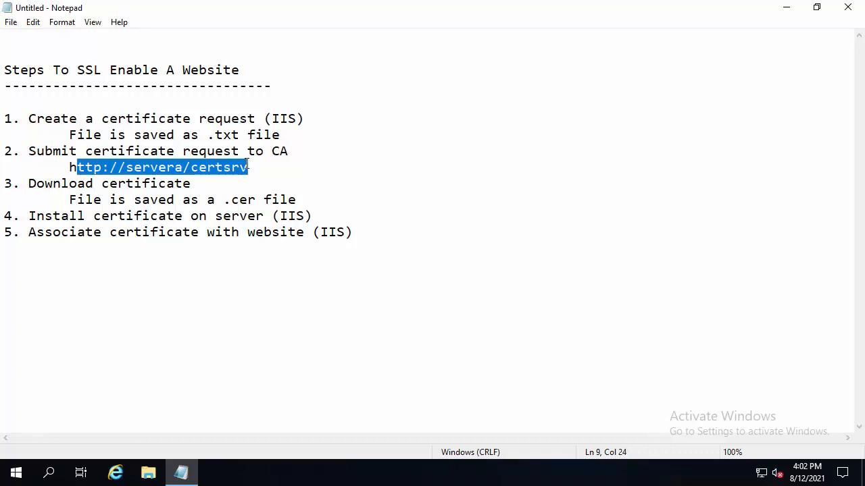
{"action": "left_click", "coordinate": [256, 168]}
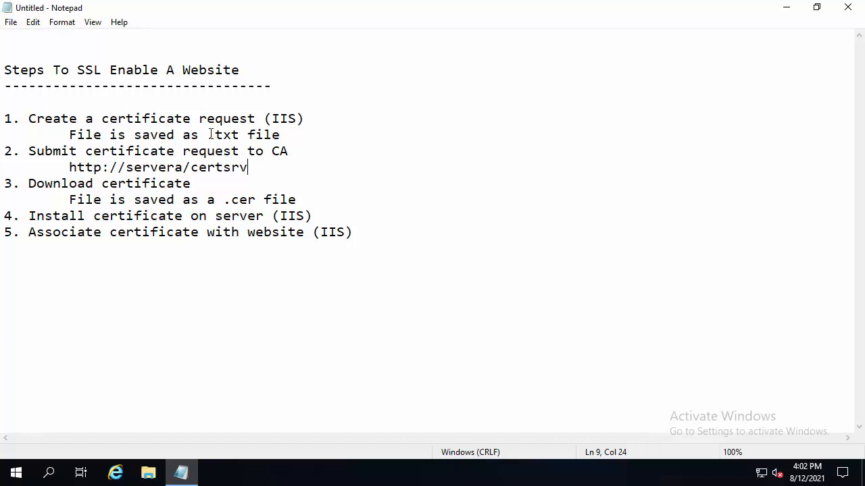
{"action": "left_click_drag", "start_coordinate": [206, 135], "coordinate": [240, 134]}
{"action": "double_click", "coordinate": [231, 168]}
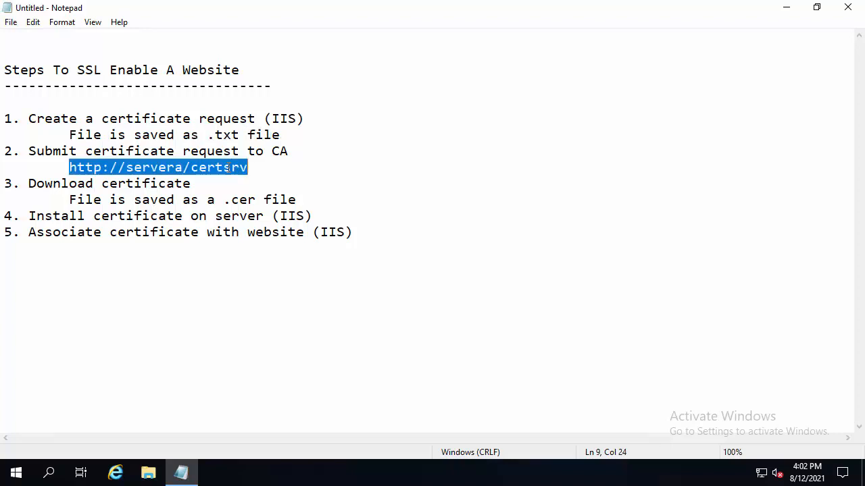
{"action": "left_click", "coordinate": [261, 167]}
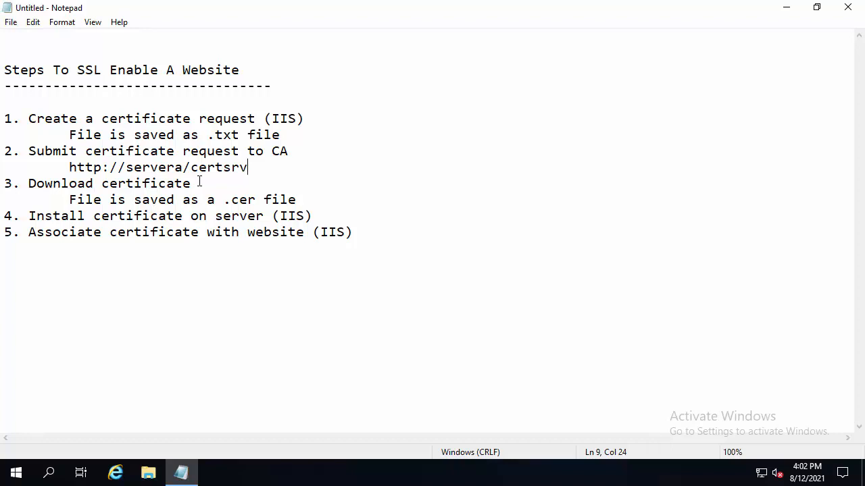
Examine the remaining entries on downloading the .cer certificate, installing it on the server and associating it with the website in IIS
{"action": "left_click_drag", "start_coordinate": [194, 183], "coordinate": [23, 183]}
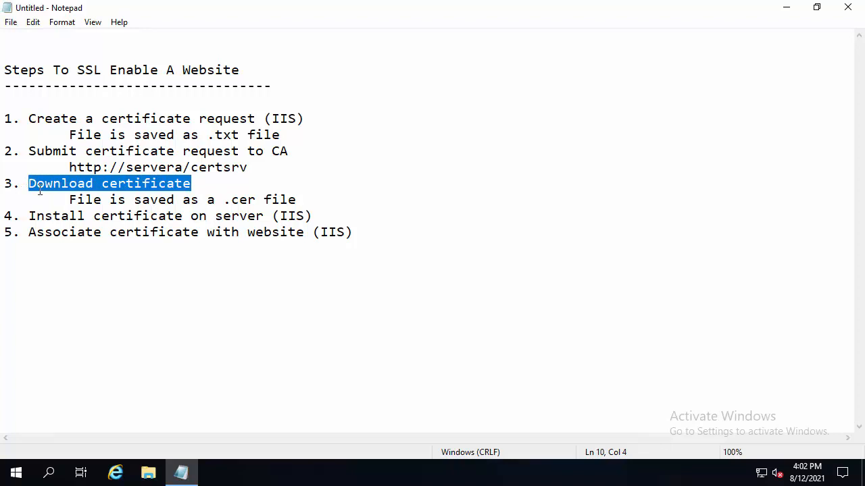
{"action": "left_click_drag", "start_coordinate": [223, 200], "coordinate": [256, 200]}
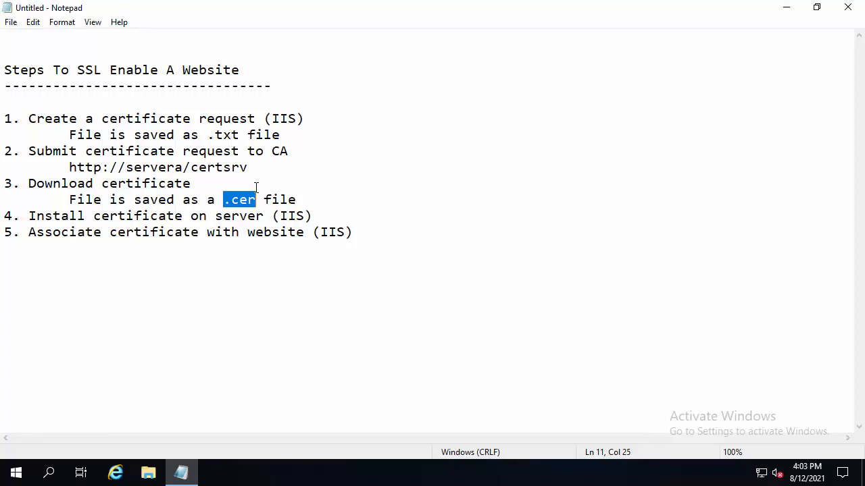
{"action": "left_click", "coordinate": [220, 200]}
{"action": "double_click", "coordinate": [211, 199]}
{"action": "left_click_drag", "start_coordinate": [211, 199], "coordinate": [246, 200]}
{"action": "left_click_drag", "start_coordinate": [27, 216], "coordinate": [267, 217]}
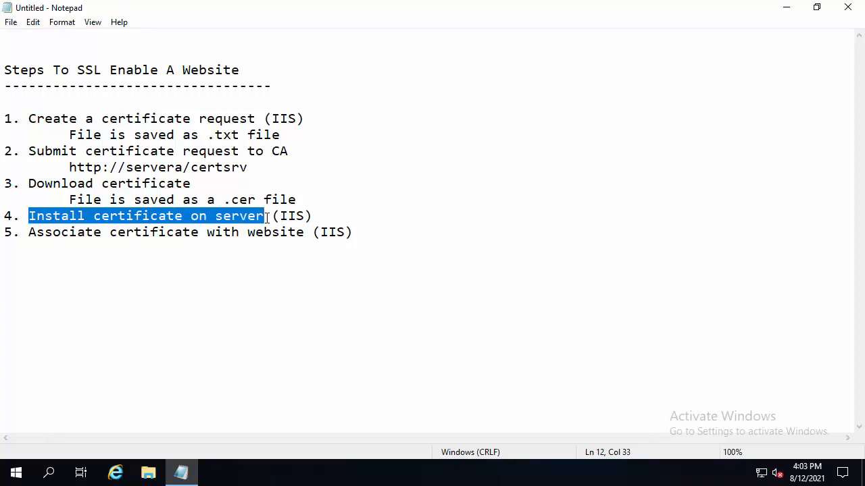
{"action": "double_click", "coordinate": [293, 216]}
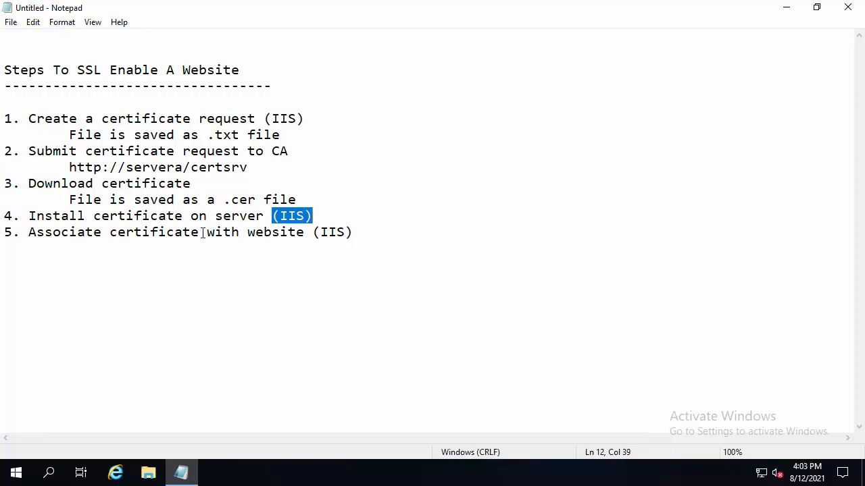
{"action": "left_click_drag", "start_coordinate": [201, 232], "coordinate": [305, 233]}
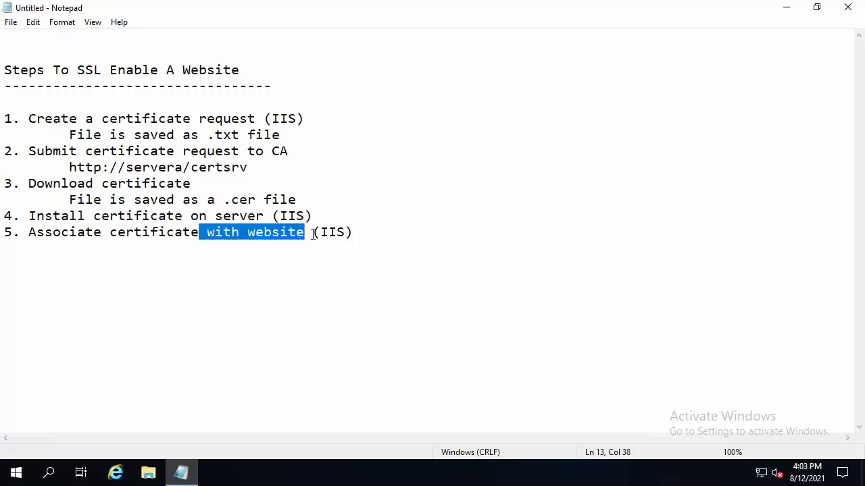
{"action": "double_click", "coordinate": [332, 232]}
{"action": "left_click", "coordinate": [368, 238]}
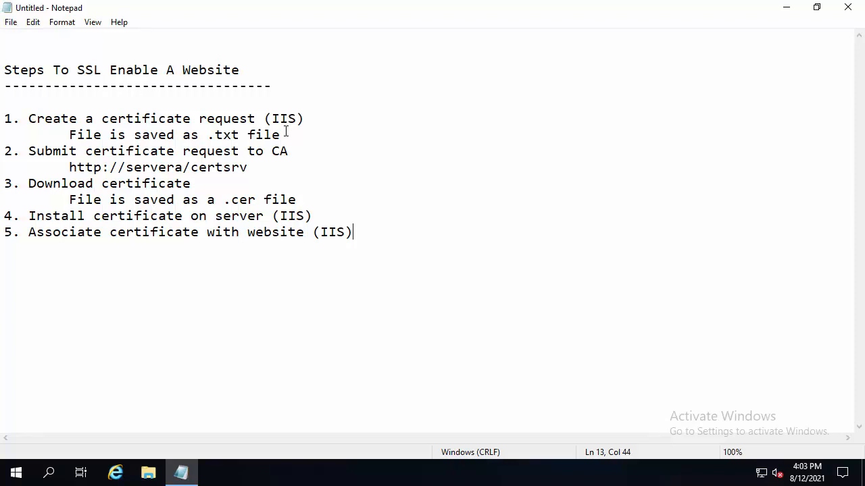
Highlight the whole first entry on creating a certificate request, including its .txt file line
{"action": "left_click_drag", "start_coordinate": [282, 134], "coordinate": [4, 118]}
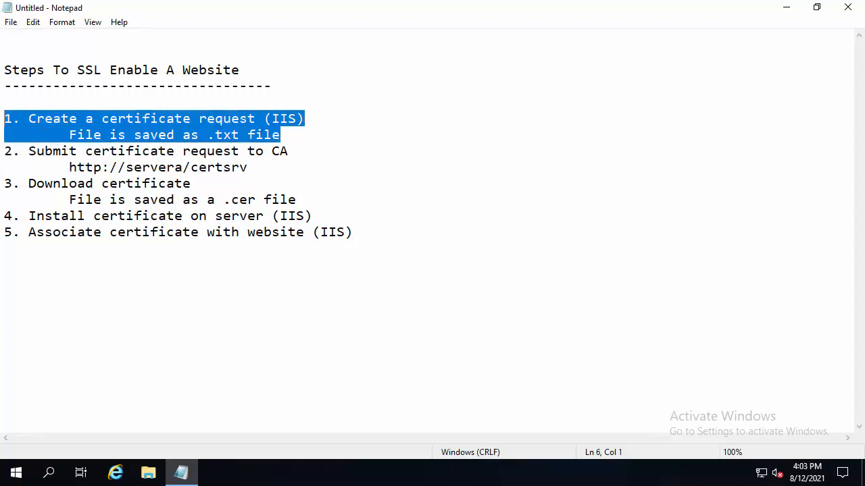
{"action": "left_click", "coordinate": [313, 136]}
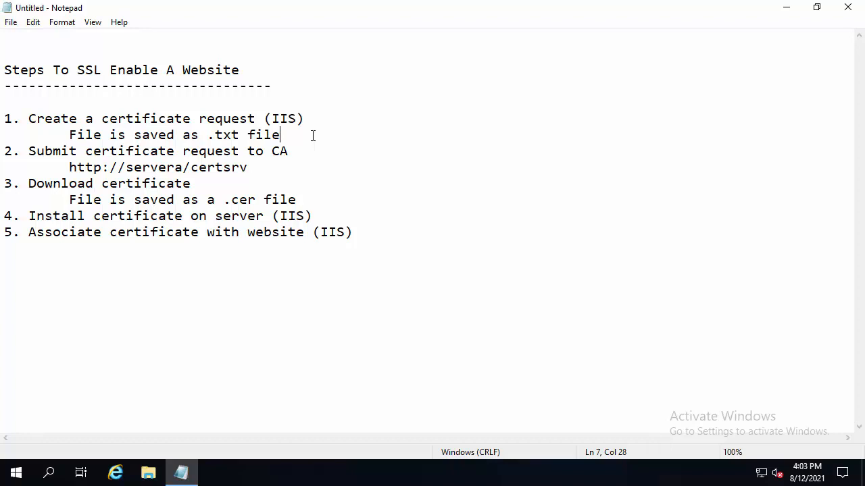
{"action": "left_click_drag", "start_coordinate": [293, 132], "coordinate": [4, 120]}
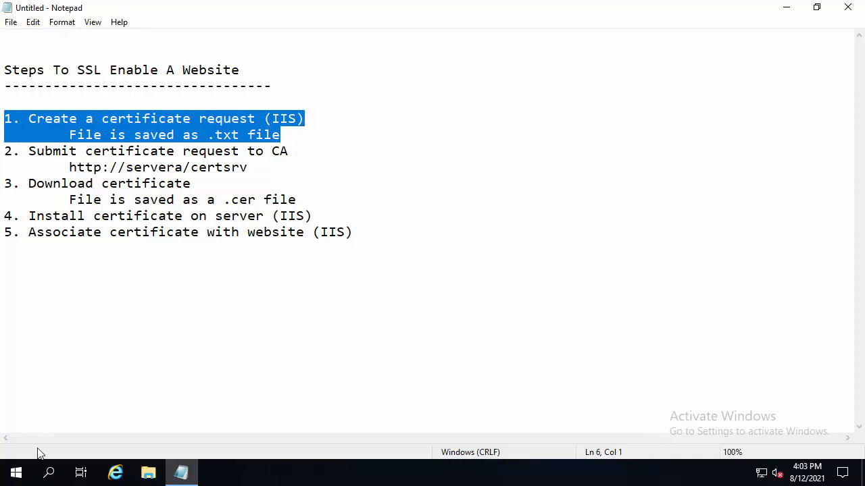
Open Server Manager and dismiss the Windows Admin Center notice
{"action": "left_click", "coordinate": [22, 477]}
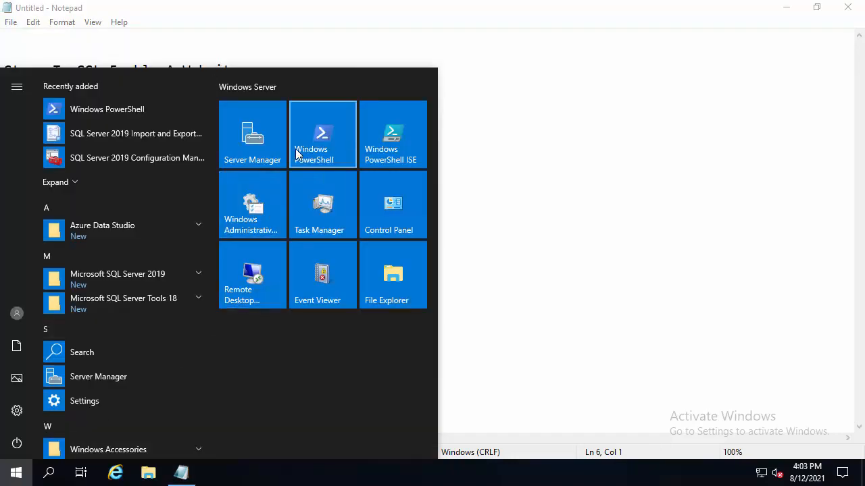
{"action": "left_click", "coordinate": [268, 144]}
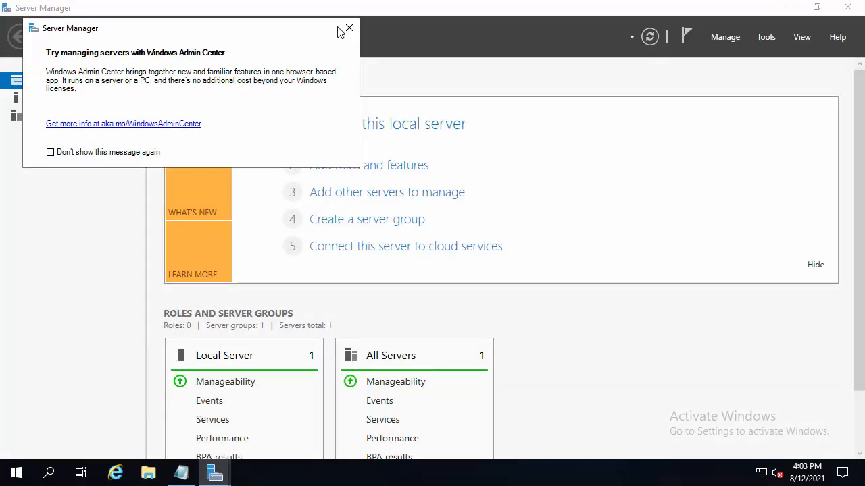
{"action": "left_click", "coordinate": [348, 28]}
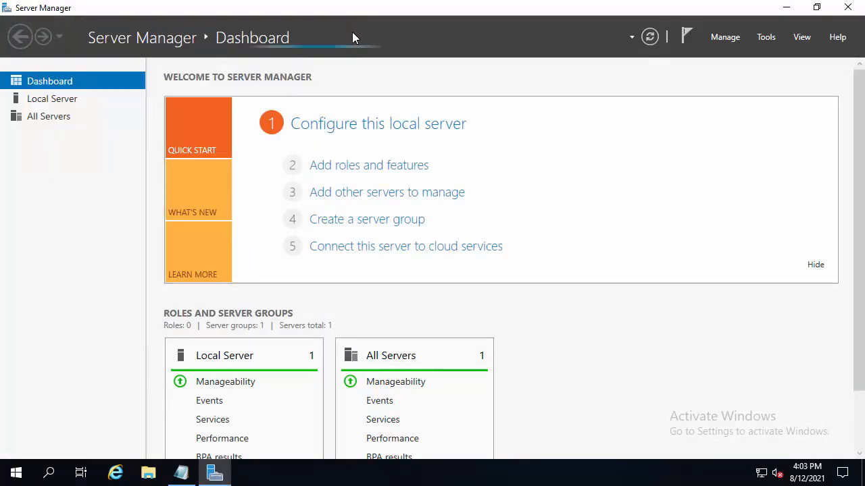
Switch to Internet Information Services (IIS) Manager in a maximized window and open the Server Certificates feature of SERVERA
{"action": "left_click", "coordinate": [767, 37]}
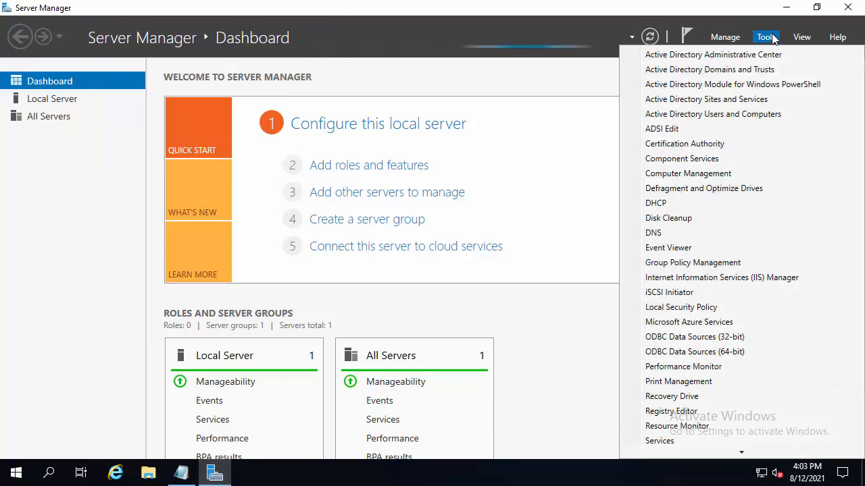
{"action": "left_click", "coordinate": [665, 279]}
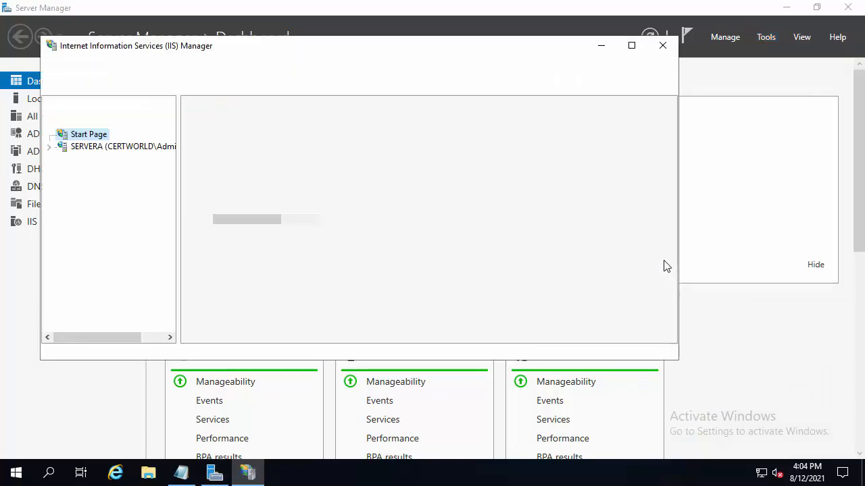
{"action": "left_click", "coordinate": [631, 46]}
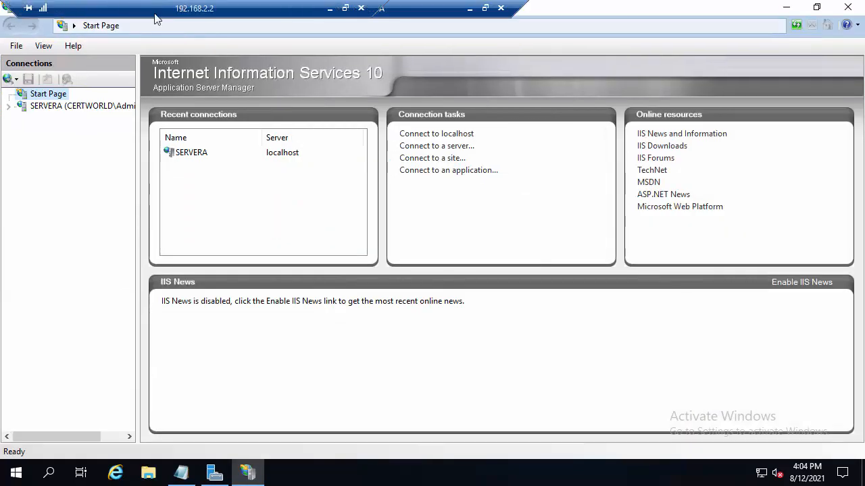
{"action": "left_click", "coordinate": [8, 106]}
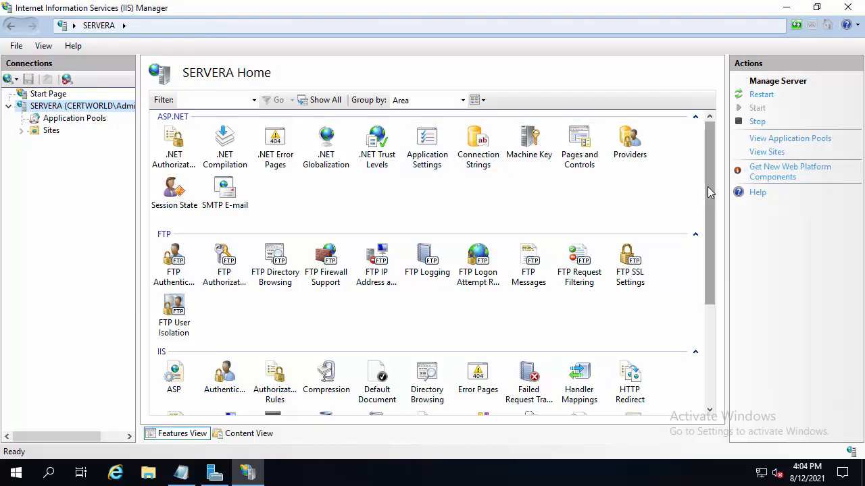
{"action": "left_click_drag", "start_coordinate": [708, 187], "coordinate": [727, 294]}
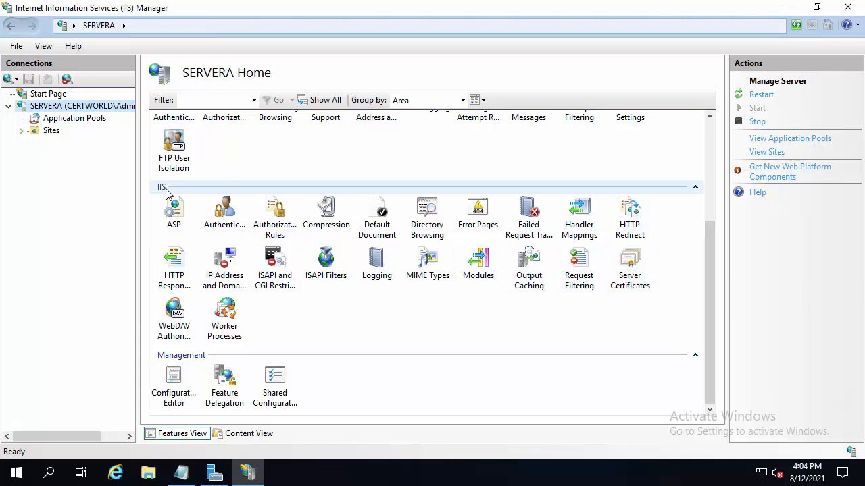
{"action": "double_click", "coordinate": [632, 270]}
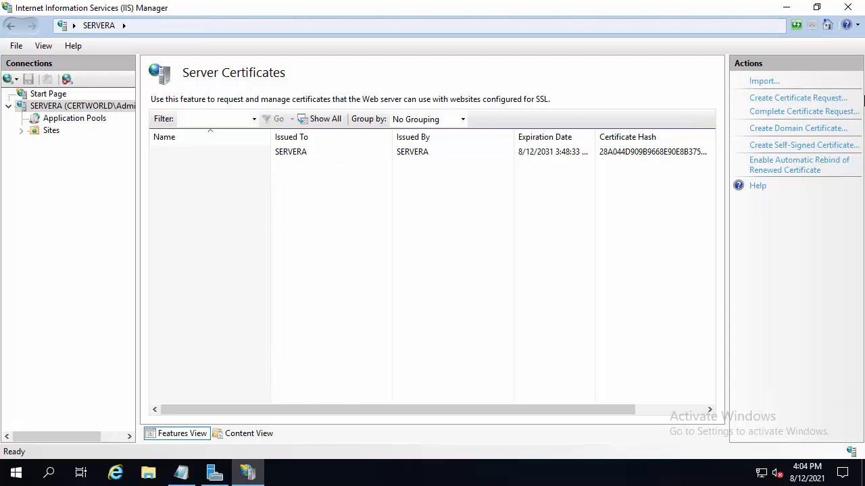
{"action": "left_click", "coordinate": [114, 475]}
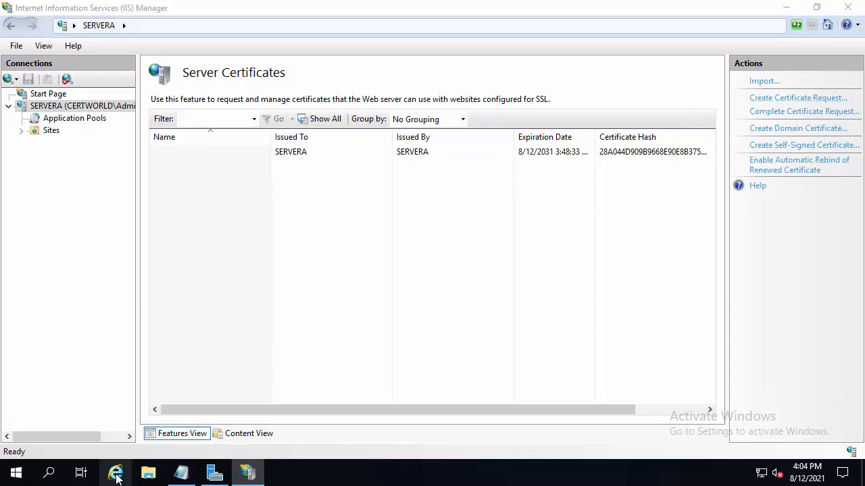
{"action": "left_click", "coordinate": [240, 27]}
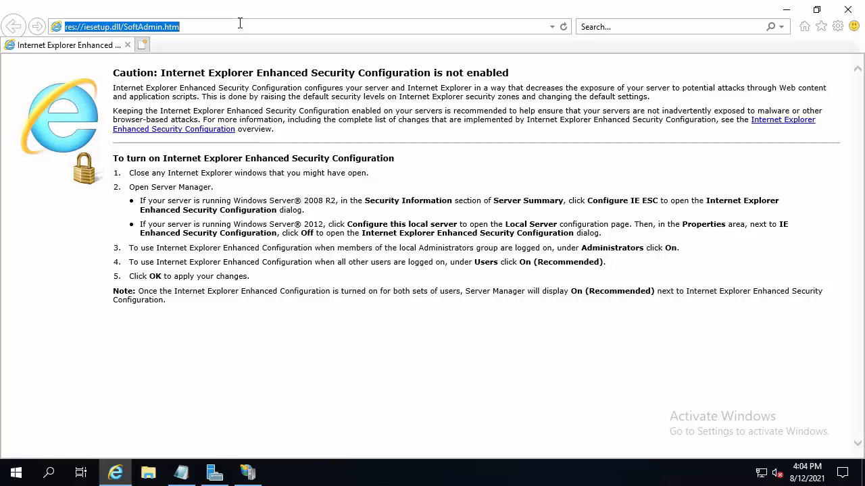
{"action": "type", "text": "www."}
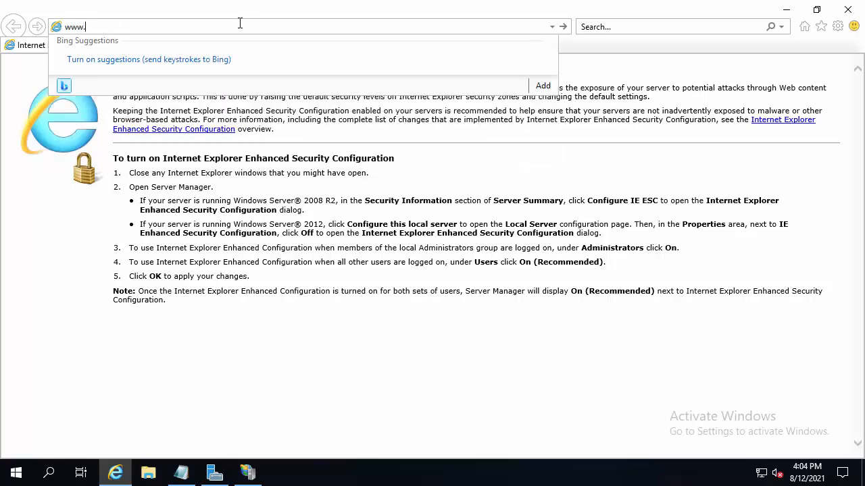
{"action": "type", "text": "certworld.loc/"}
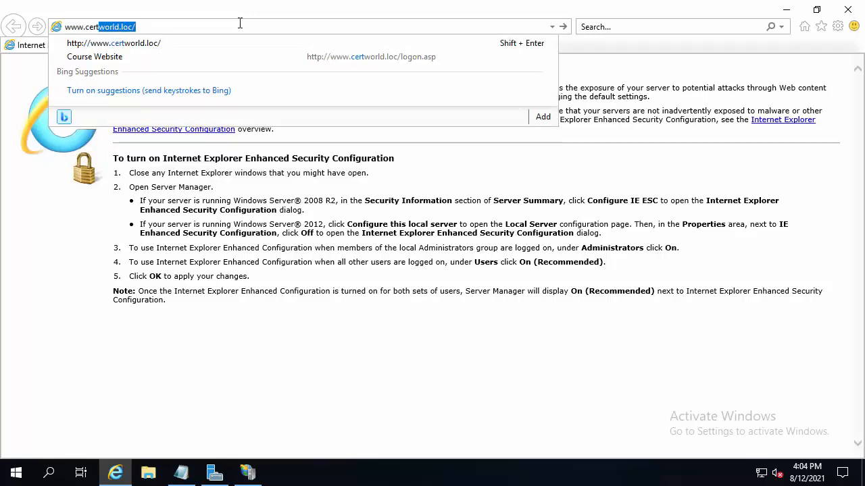
{"action": "key", "text": "Return"}
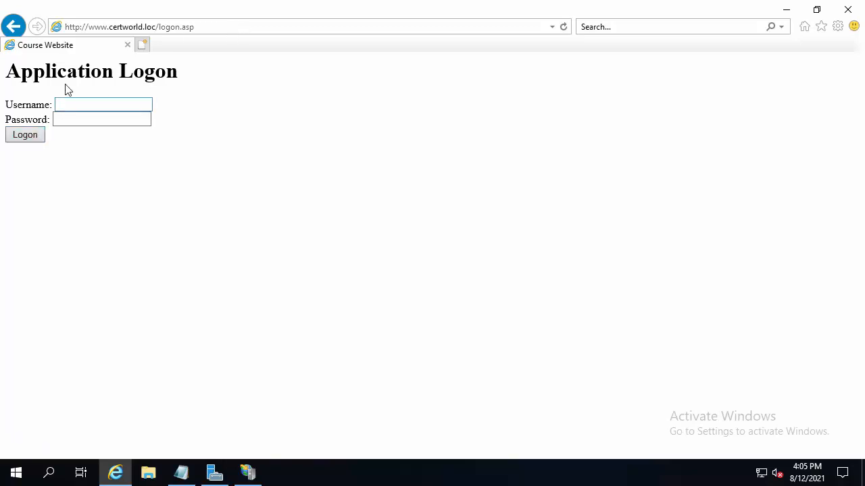
{"action": "left_click", "coordinate": [67, 104]}
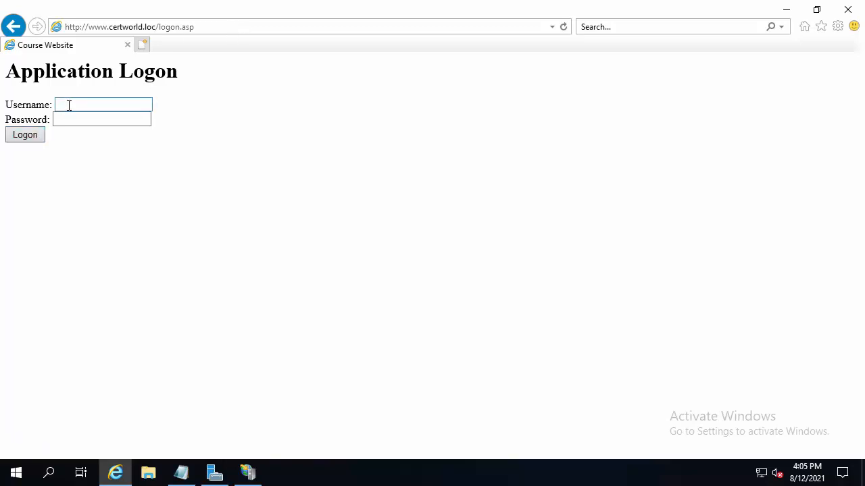
{"action": "left_click", "coordinate": [81, 27]}
{"action": "left_click", "coordinate": [80, 28]}
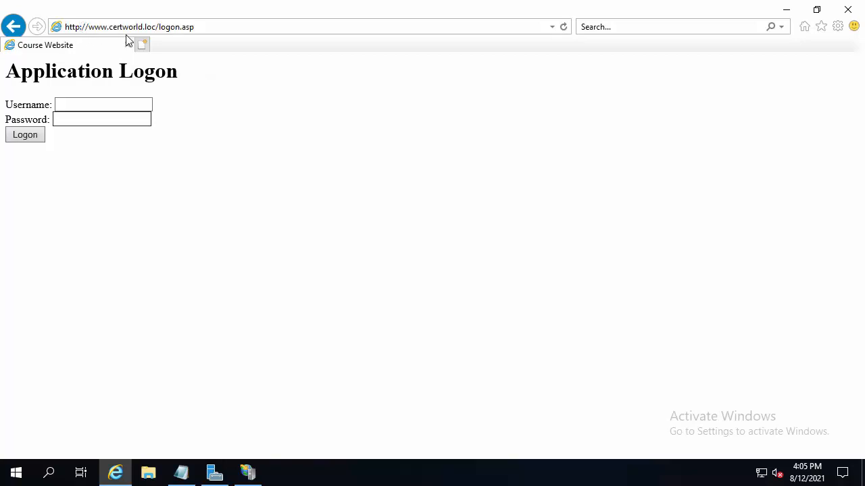
{"action": "type", "text": "s"}
{"action": "key", "text": "Return"}
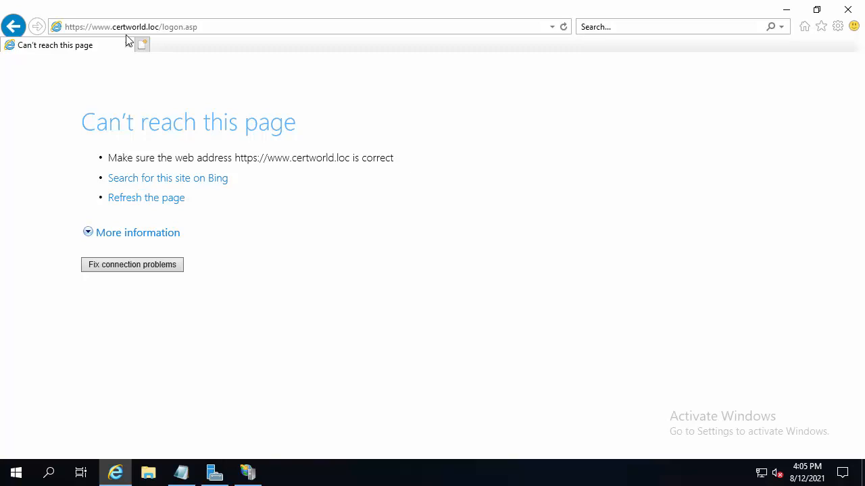
{"action": "left_click", "coordinate": [847, 10]}
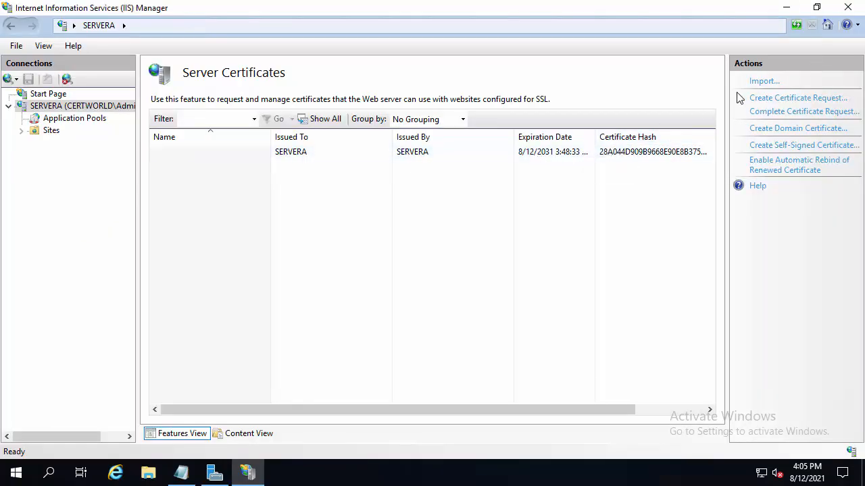
{"action": "left_click", "coordinate": [183, 475]}
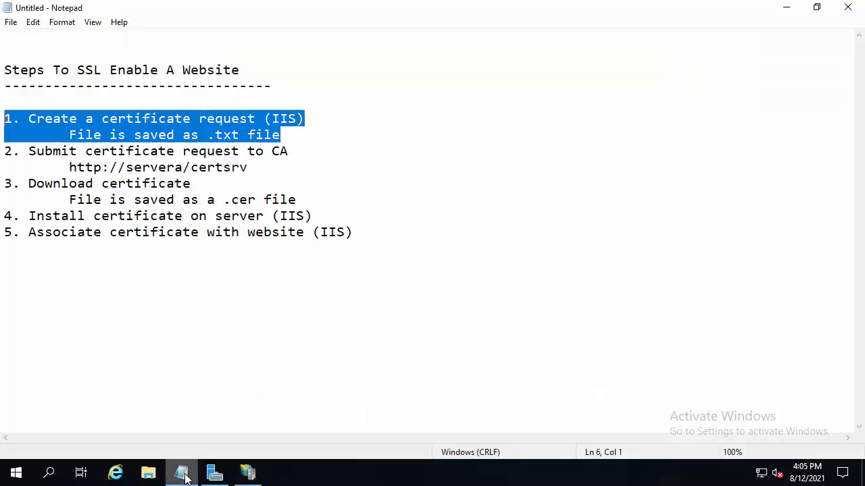
{"action": "left_click", "coordinate": [786, 15]}
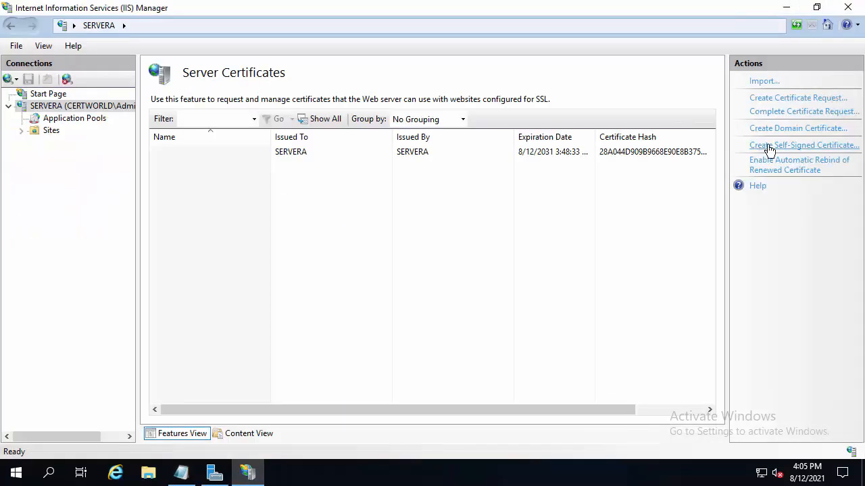
{"action": "left_click", "coordinate": [791, 103]}
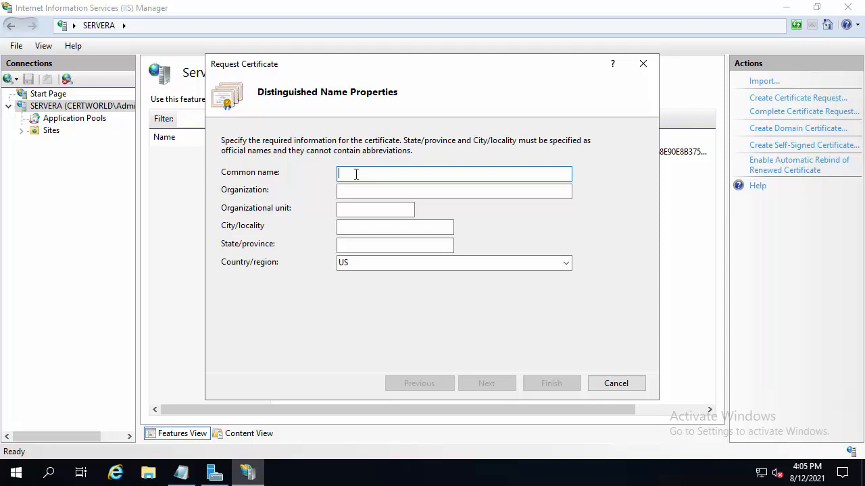
{"action": "type", "text": "www.certworld.loc"}
{"action": "key", "text": "Tab"}
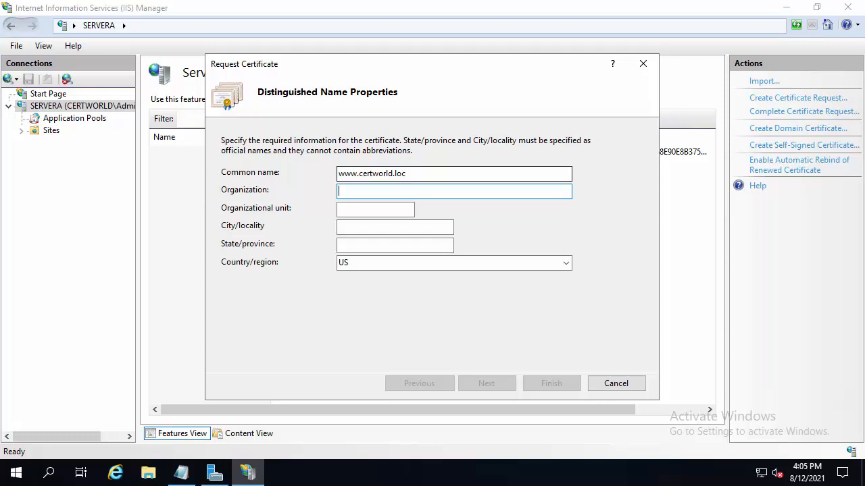
{"action": "type", "text": "Company XYZ"}
{"action": "key", "text": "Tab"}
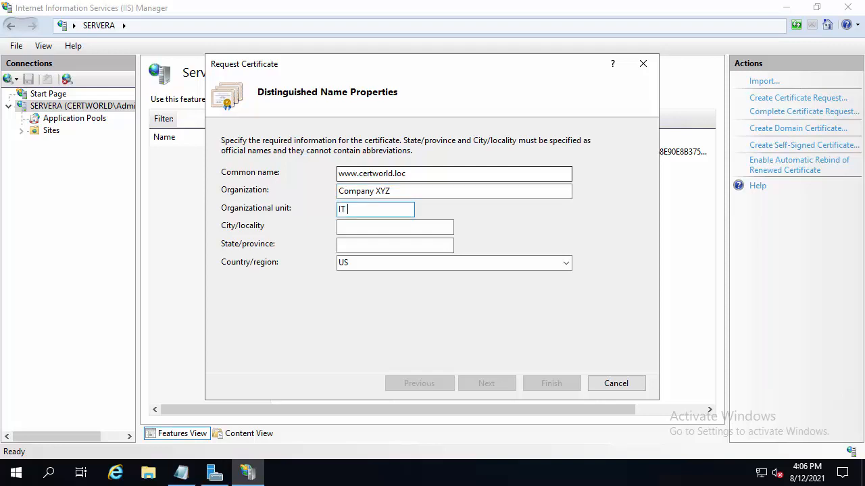
Complete the distinguished name with organizational unit IT Support, city Halifax, state/province NS and country CA, and submit it
{"action": "type", "text": "IT Support"}
{"action": "key", "text": "Tab"}
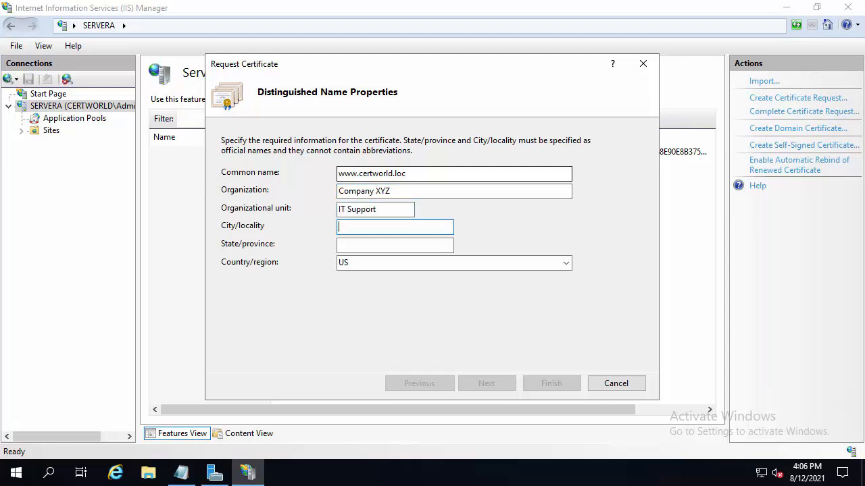
{"action": "type", "text": "Halifax"}
{"action": "key", "text": "Tab"}
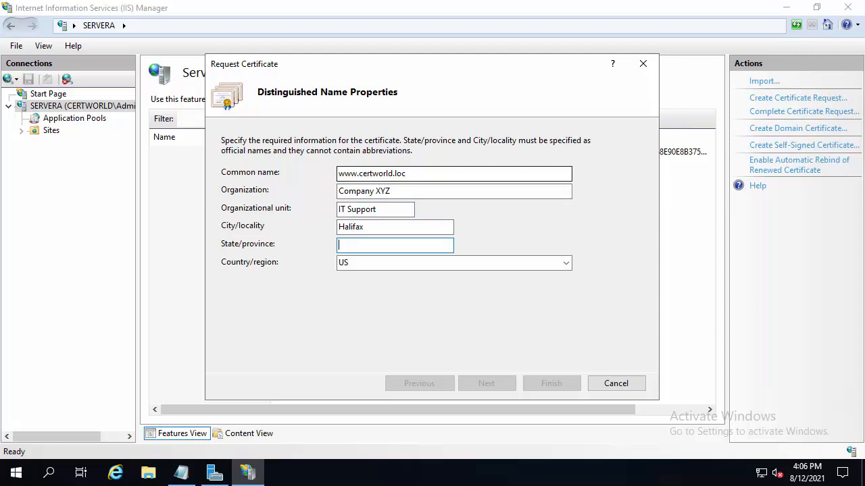
{"action": "type", "text": "NS"}
{"action": "key", "text": "Tab"}
{"action": "type", "text": "C"}
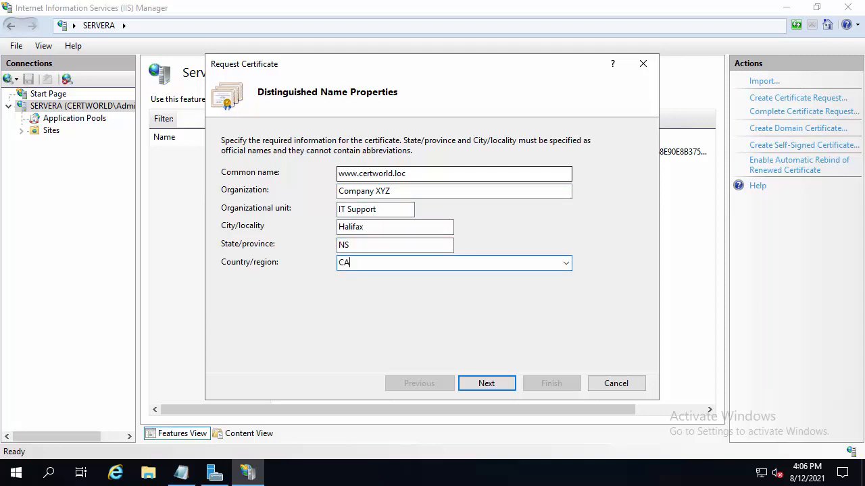
{"action": "left_click", "coordinate": [486, 383]}
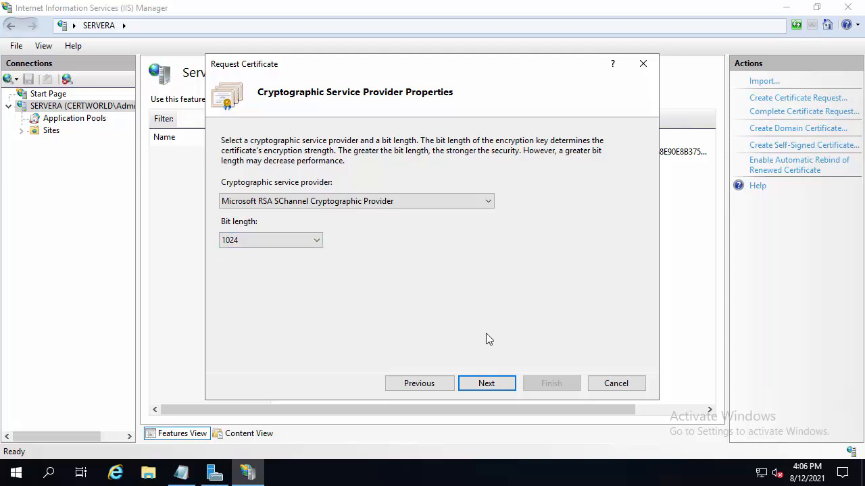
Accept the Microsoft RSA SChannel provider with 1024-bit length and save the certificate request as certrequest.txt in the Documents folder
{"action": "left_click", "coordinate": [487, 383]}
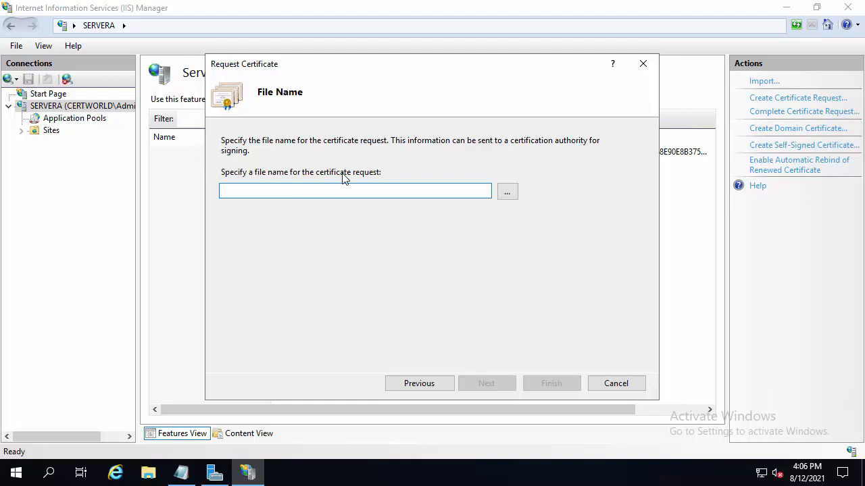
{"action": "left_click", "coordinate": [509, 193]}
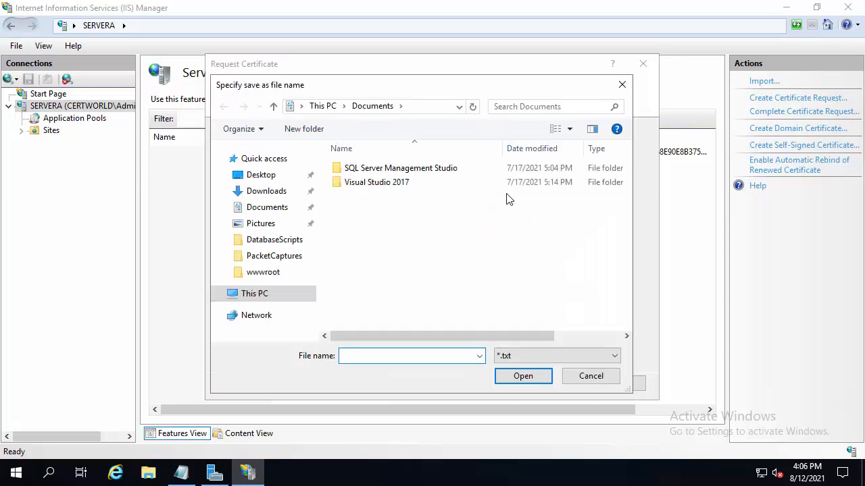
{"action": "left_click", "coordinate": [262, 297]}
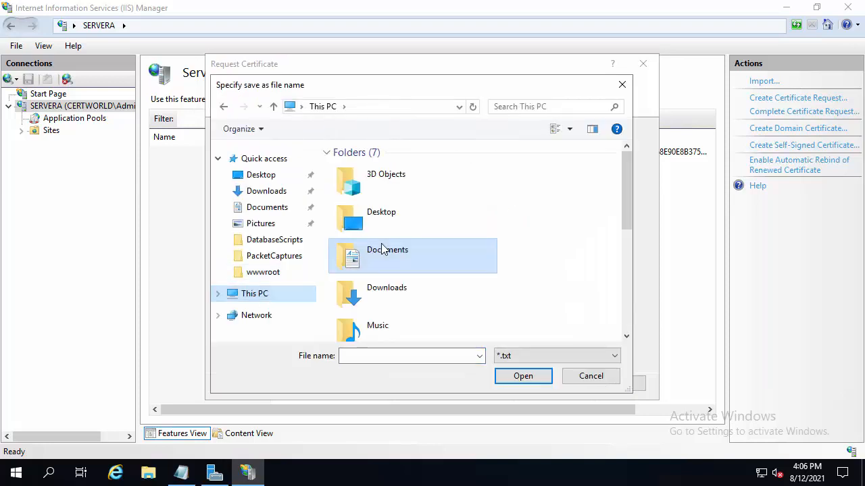
{"action": "left_click", "coordinate": [270, 211]}
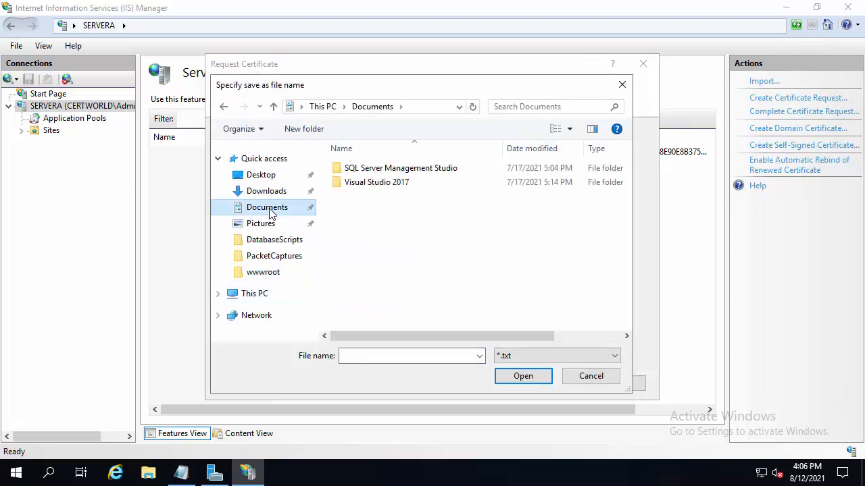
{"action": "left_click", "coordinate": [361, 356]}
{"action": "type", "text": "cer"}
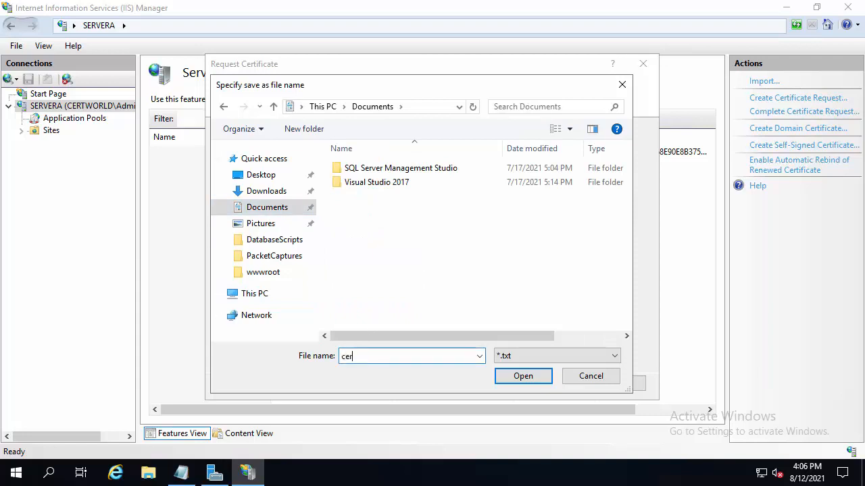
{"action": "type", "text": "trequest"}
{"action": "left_click", "coordinate": [521, 375]}
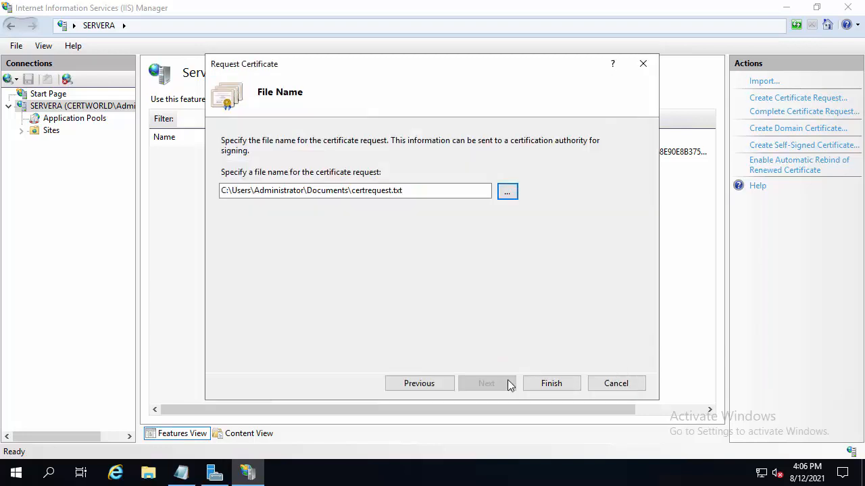
{"action": "left_click", "coordinate": [552, 384]}
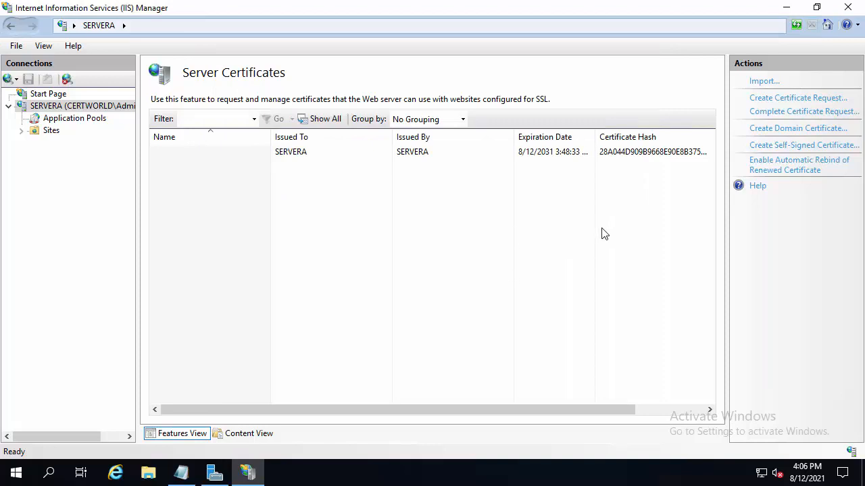
Switch to File Explorer and open the certrequest text file from Documents in a maximized Notepad window to view its contents
{"action": "mouse_move", "coordinate": [186, 477]}
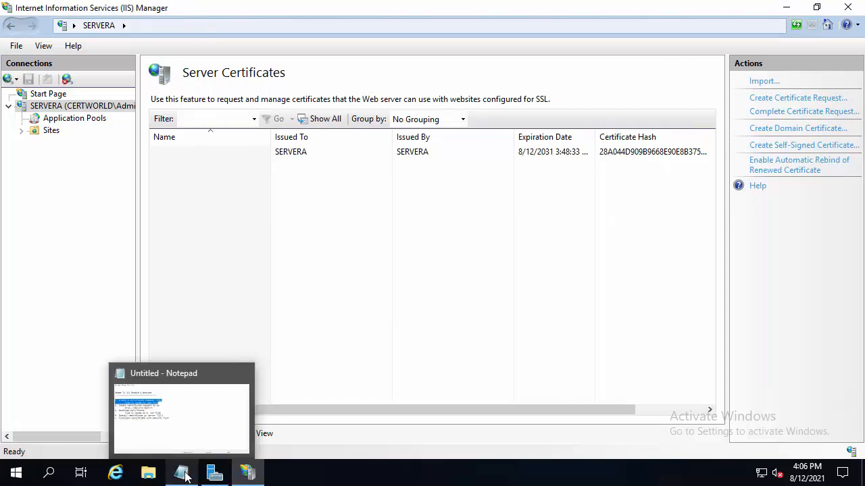
{"action": "left_click", "coordinate": [148, 473]}
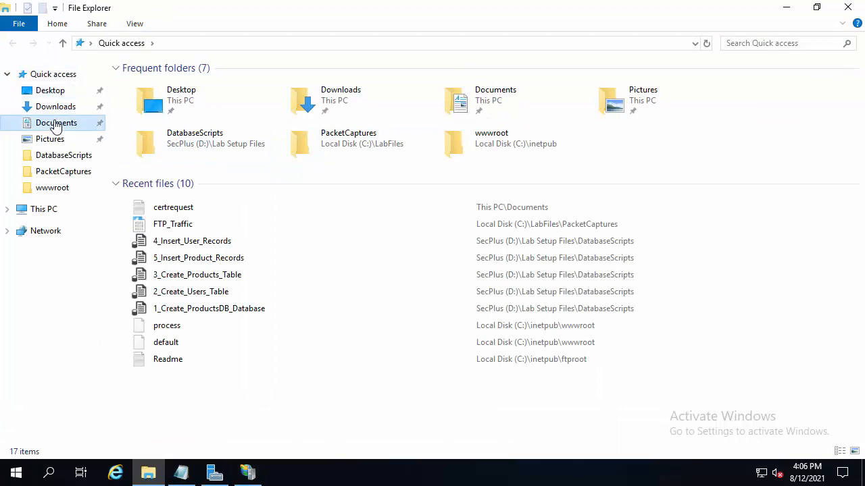
{"action": "left_click", "coordinate": [57, 125]}
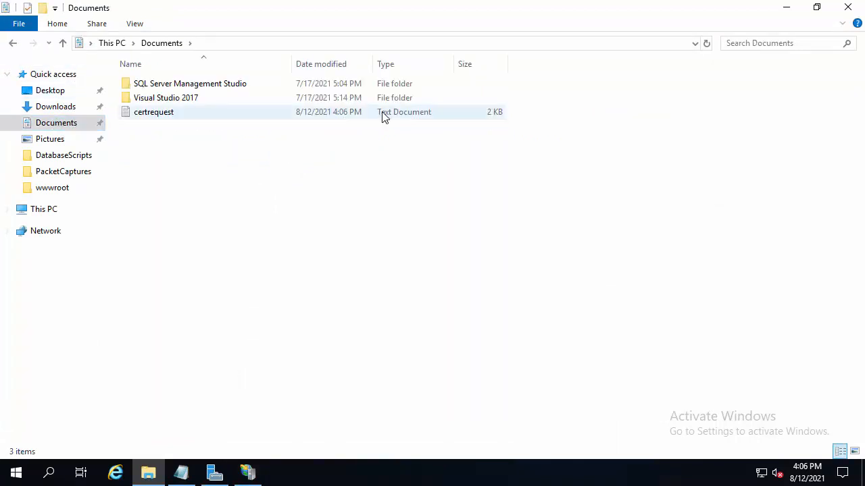
{"action": "double_click", "coordinate": [150, 116]}
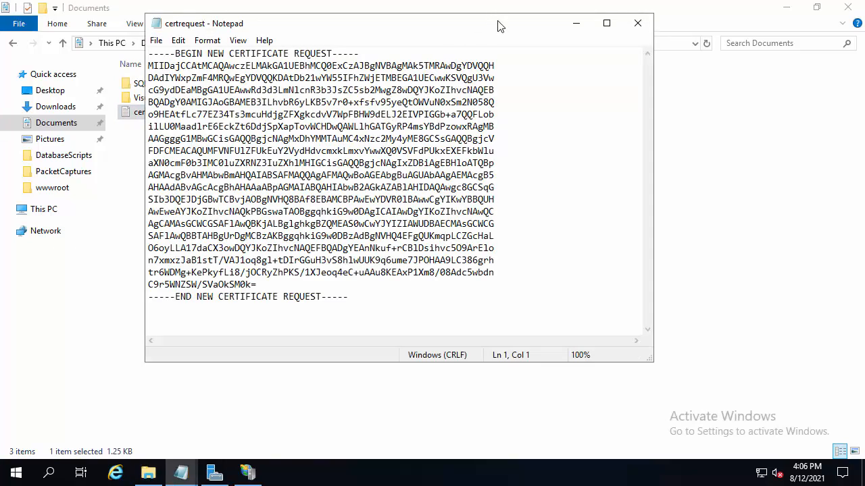
{"action": "double_click", "coordinate": [499, 25]}
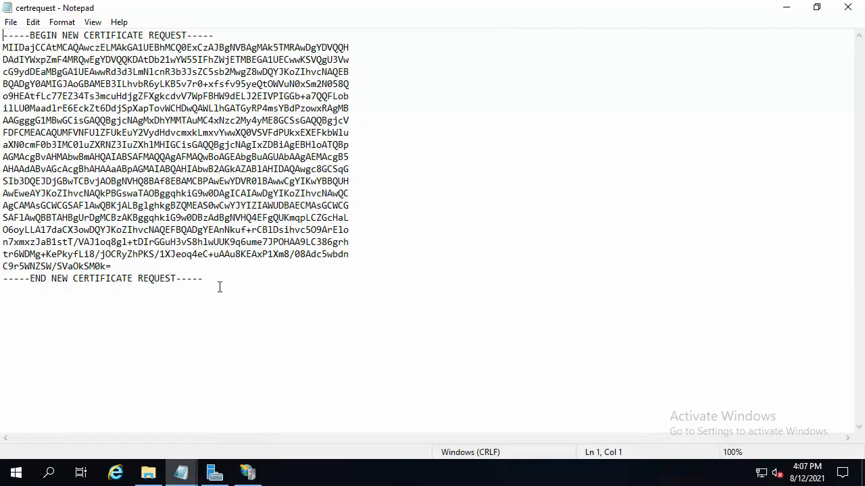
Copy the entire certificate request text from BEGIN to END line, and close the certrequest and Documents windows
{"action": "left_click_drag", "start_coordinate": [204, 278], "coordinate": [3, 35]}
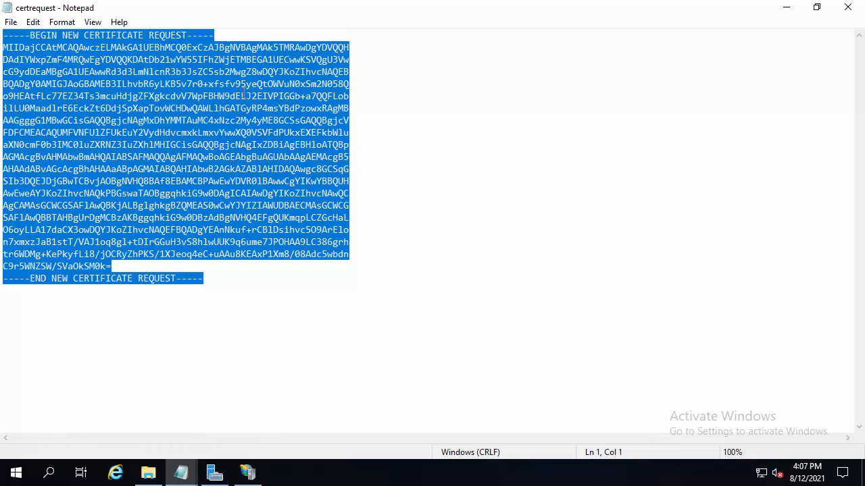
{"action": "left_click", "coordinate": [35, 25]}
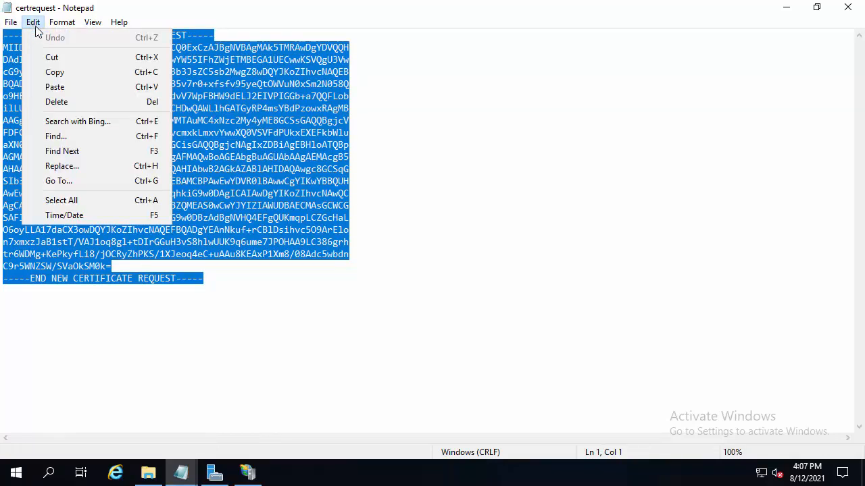
{"action": "left_click", "coordinate": [56, 74]}
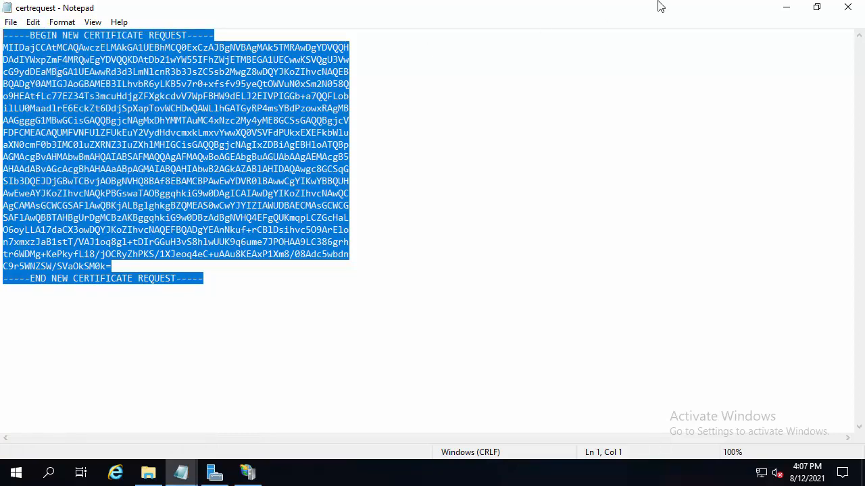
{"action": "left_click", "coordinate": [846, 10]}
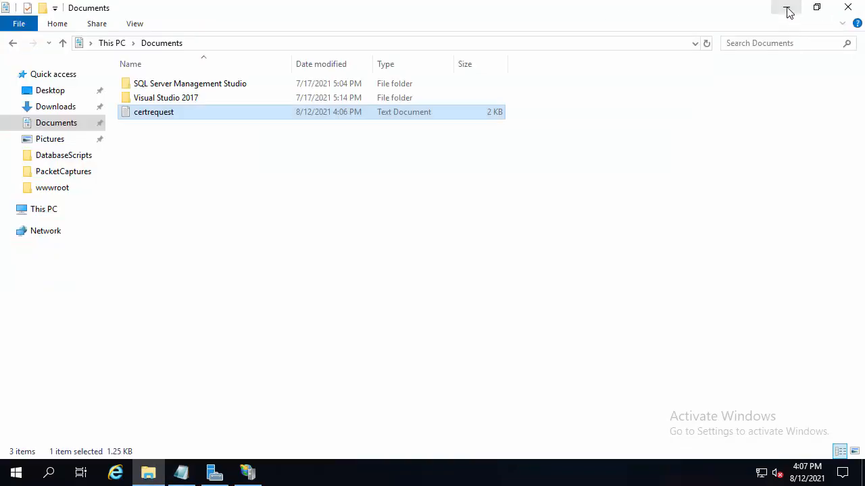
{"action": "left_click", "coordinate": [846, 10]}
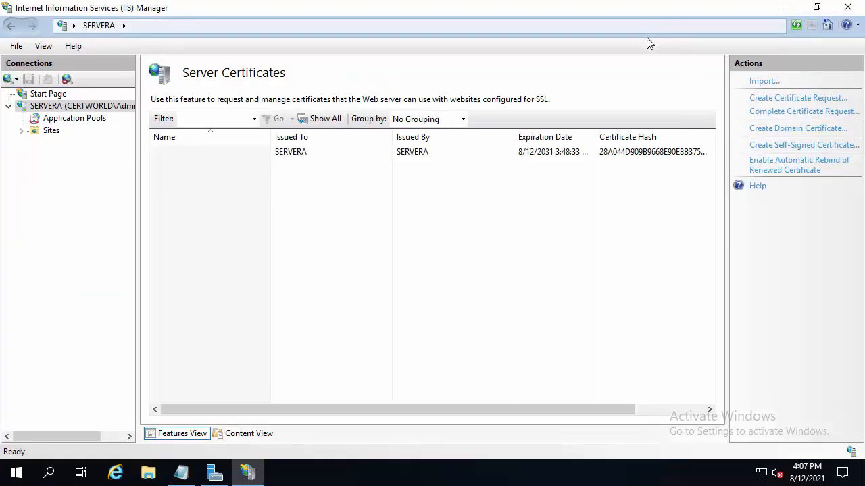
{"action": "left_click", "coordinate": [181, 473]}
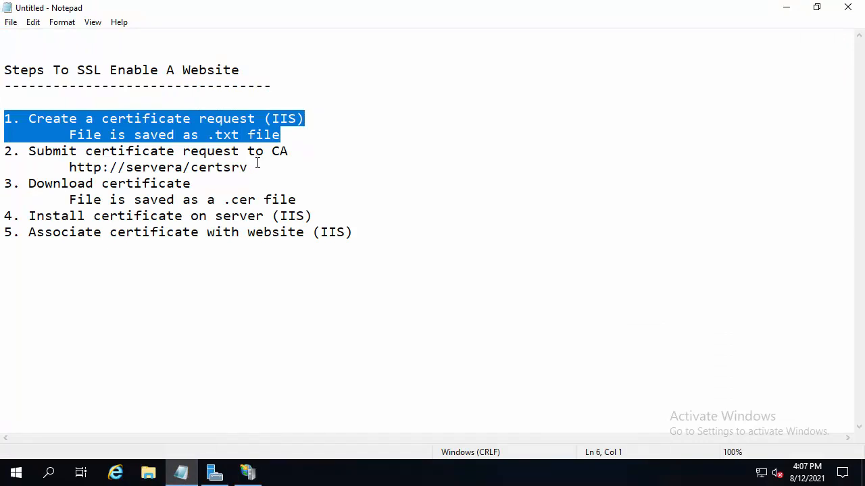
{"action": "left_click_drag", "start_coordinate": [257, 162], "coordinate": [4, 151]}
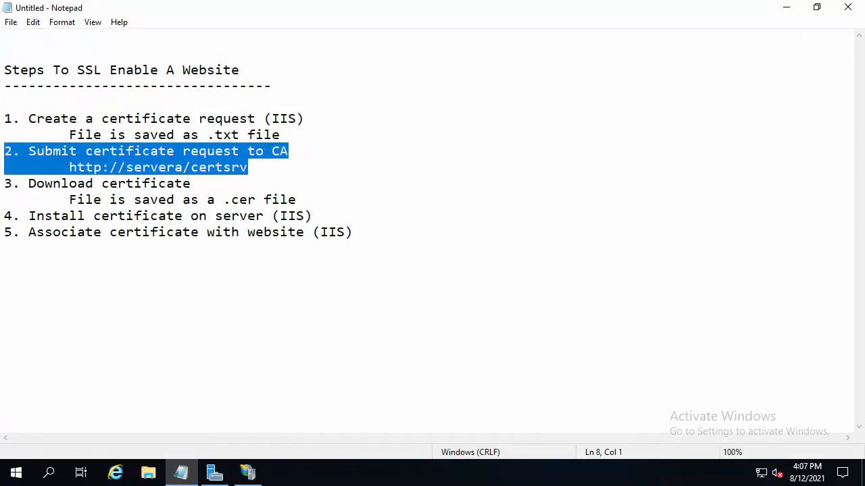
{"action": "left_click", "coordinate": [253, 170]}
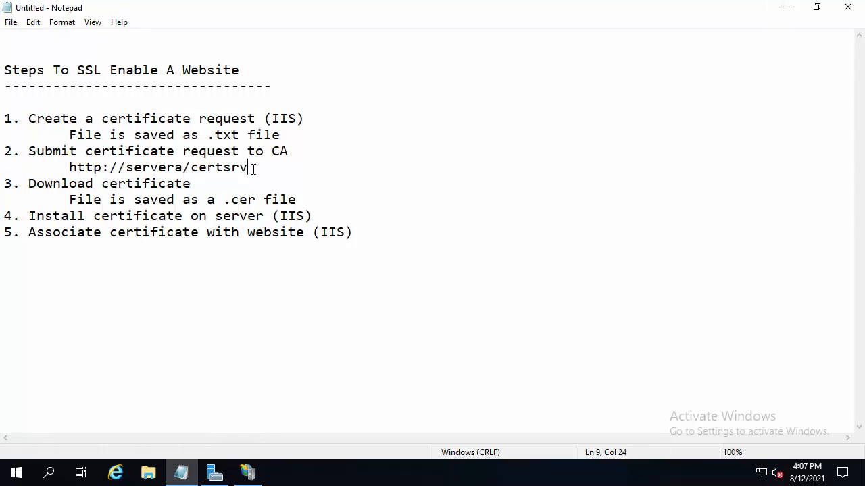
{"action": "left_click_drag", "start_coordinate": [253, 170], "coordinate": [69, 168]}
{"action": "left_click_drag", "start_coordinate": [191, 172], "coordinate": [256, 172]}
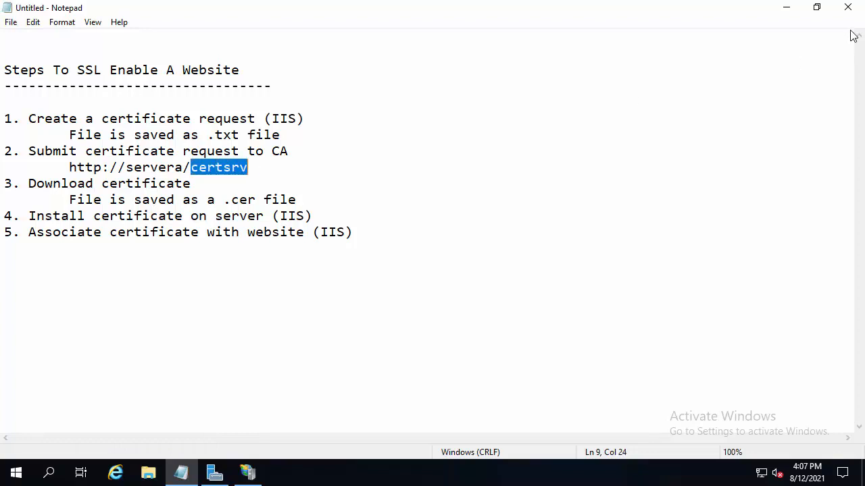
{"action": "left_click", "coordinate": [786, 8]}
{"action": "left_click", "coordinate": [116, 473]}
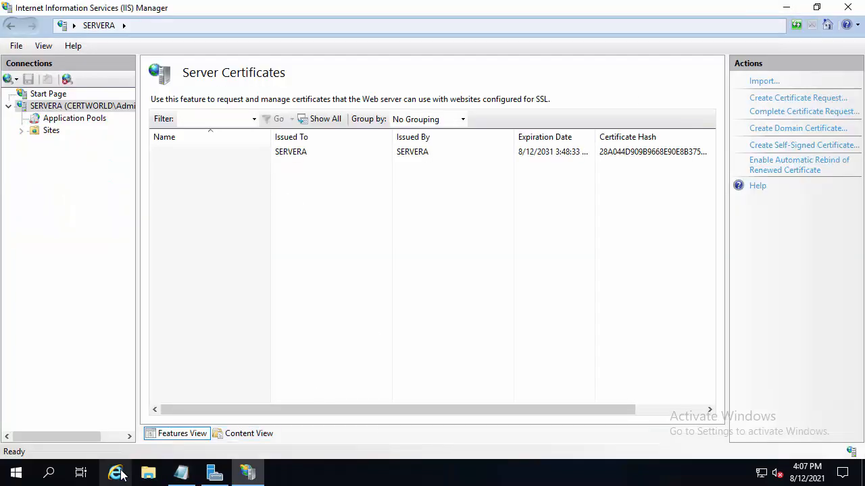
{"action": "left_click", "coordinate": [211, 27]}
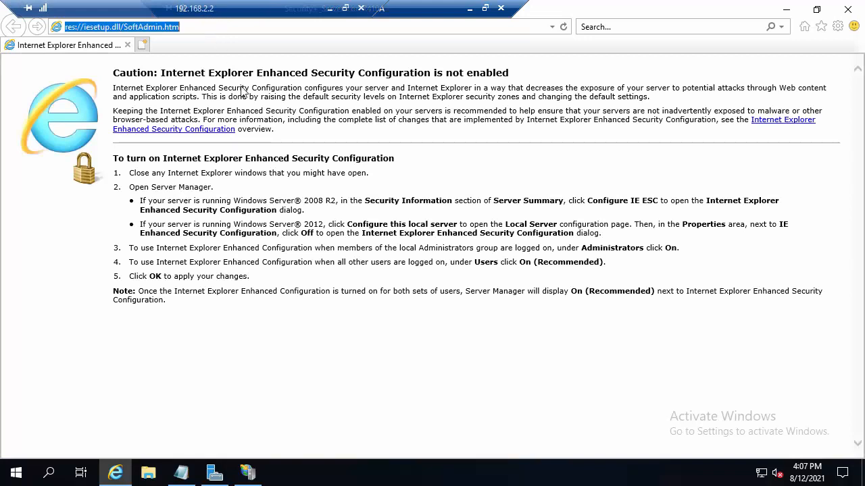
{"action": "type", "text": "http"}
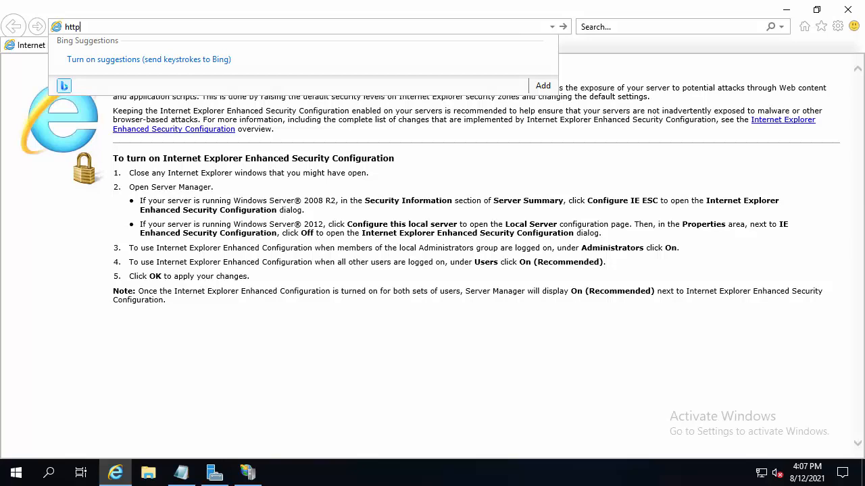
{"action": "type", "text": "://servera/certsrv"}
{"action": "key", "text": "Return"}
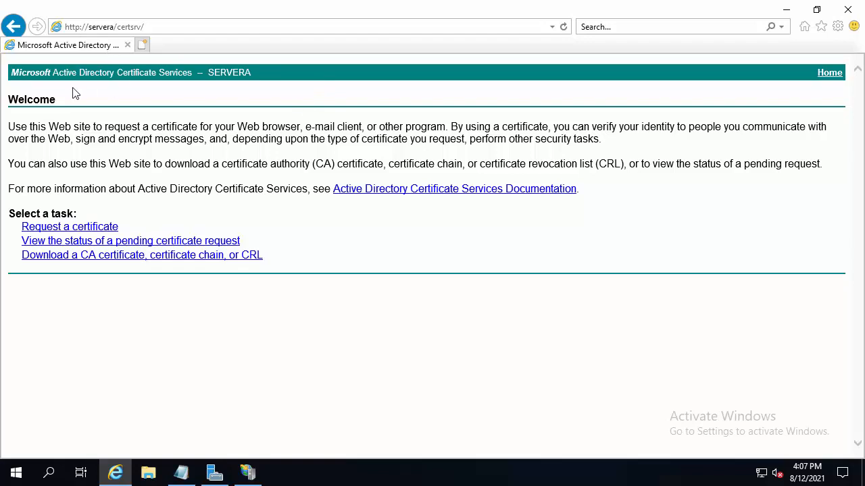
{"action": "left_click_drag", "start_coordinate": [142, 74], "coordinate": [196, 74]}
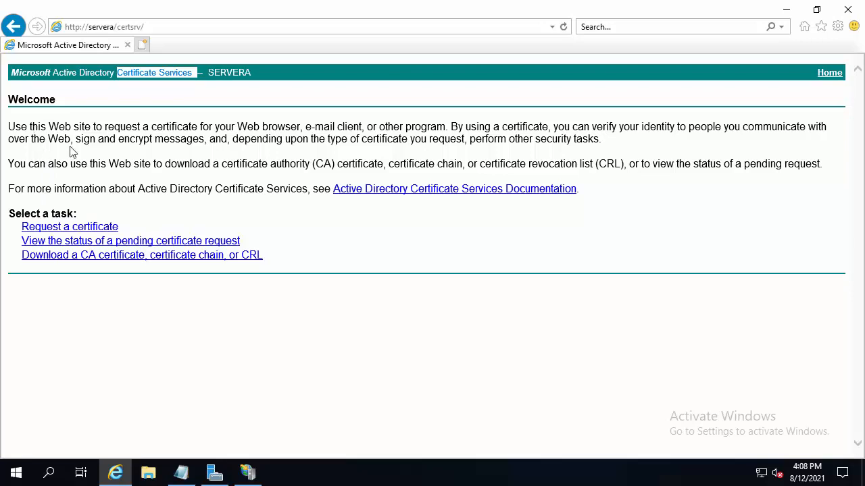
Request a certificate through an advanced request, choosing submission with a base-64-encoded CMC or PKCS #10 file
{"action": "left_click", "coordinate": [46, 233]}
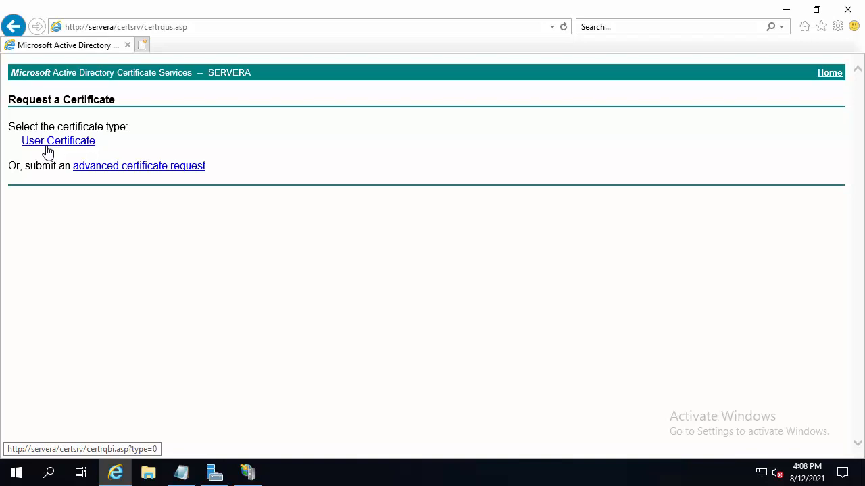
{"action": "left_click", "coordinate": [98, 166]}
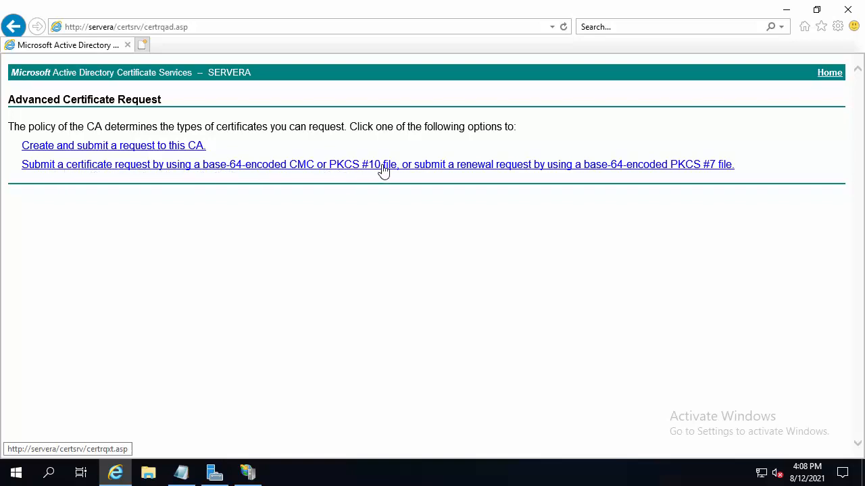
{"action": "left_click", "coordinate": [459, 169]}
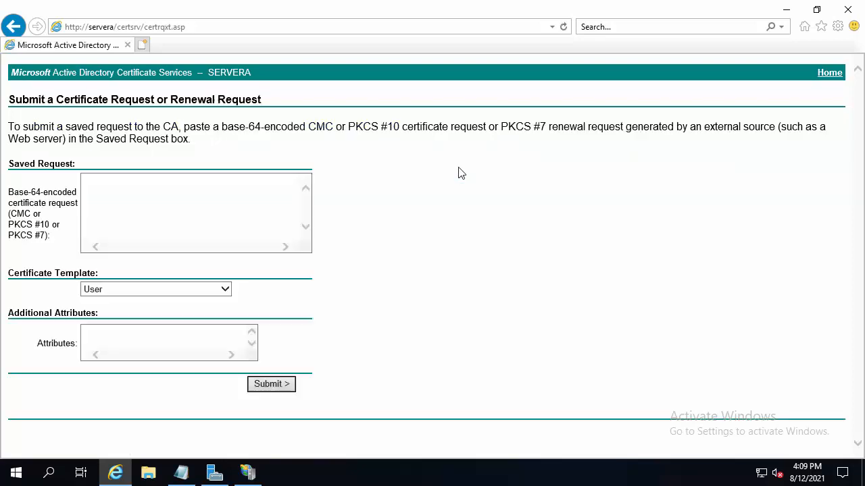
Paste the copied certificate request as the saved request, set the certificate template to Web Server, and submit it
{"action": "left_click", "coordinate": [92, 183]}
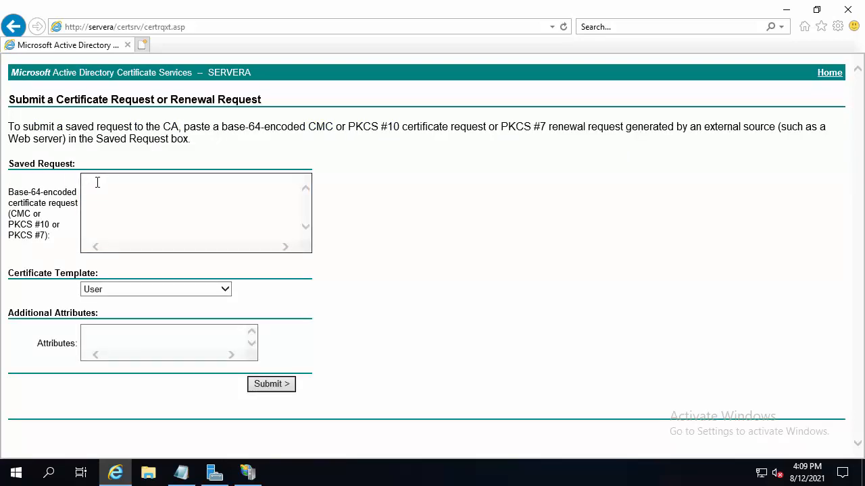
{"action": "key", "text": "ctrl+v"}
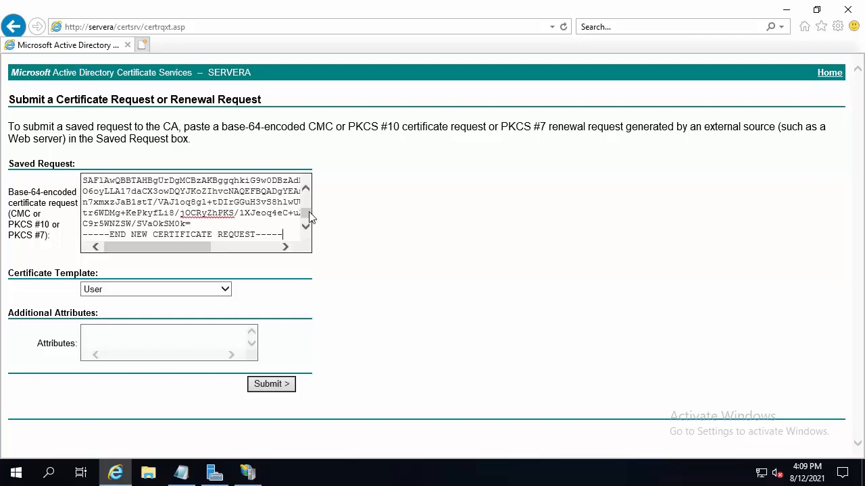
{"action": "left_click_drag", "start_coordinate": [302, 212], "coordinate": [307, 181]}
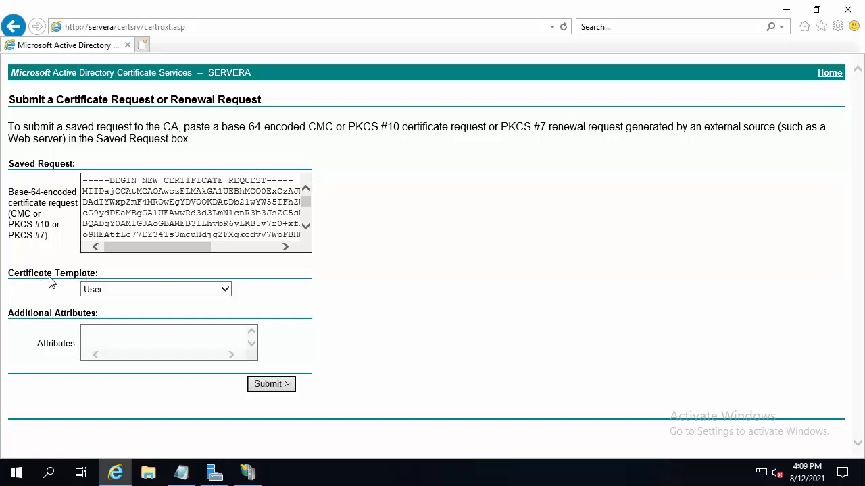
{"action": "left_click", "coordinate": [227, 290]}
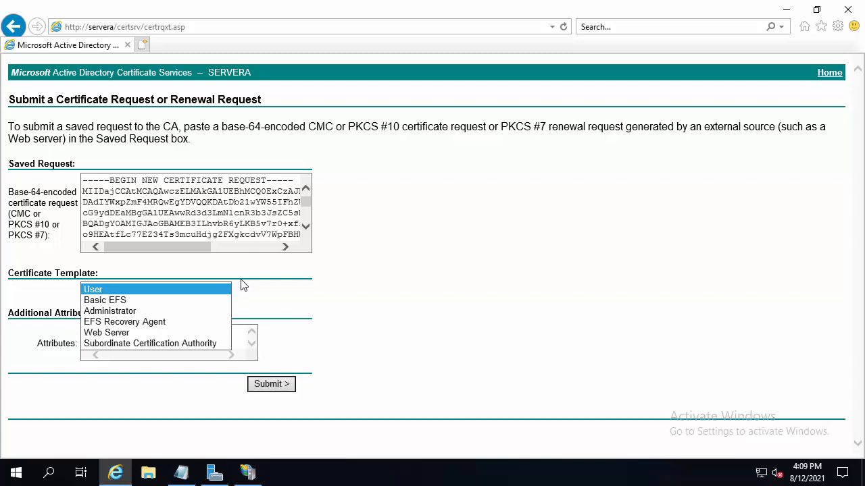
{"action": "left_click", "coordinate": [108, 333]}
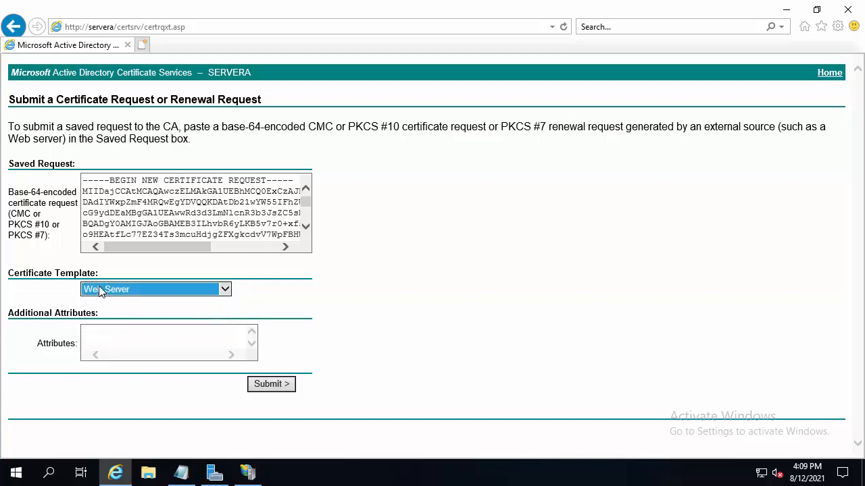
{"action": "left_click", "coordinate": [272, 384]}
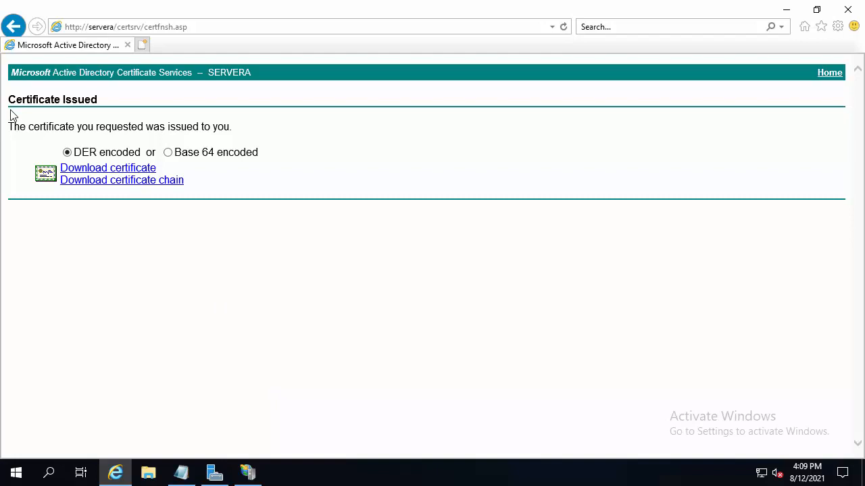
Download the issued DER-encoded certificate and save it in Documents as WebserverCertificate
{"action": "left_click", "coordinate": [145, 173]}
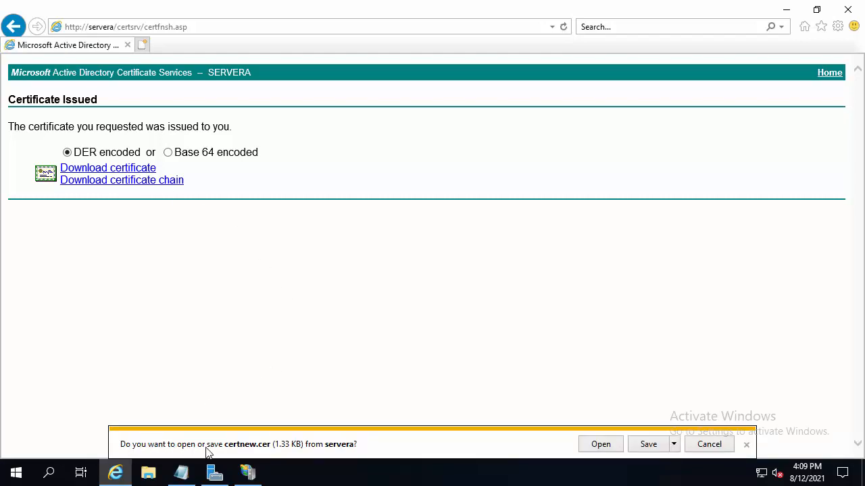
{"action": "left_click", "coordinate": [674, 445]}
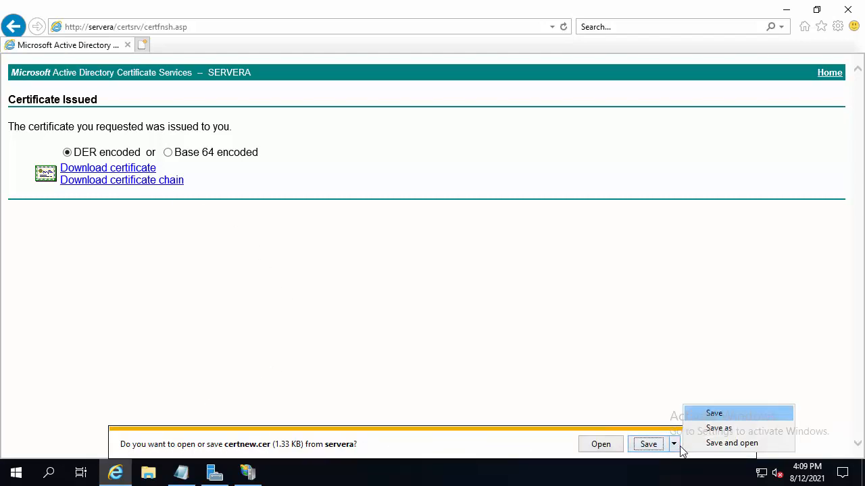
{"action": "left_click", "coordinate": [695, 427]}
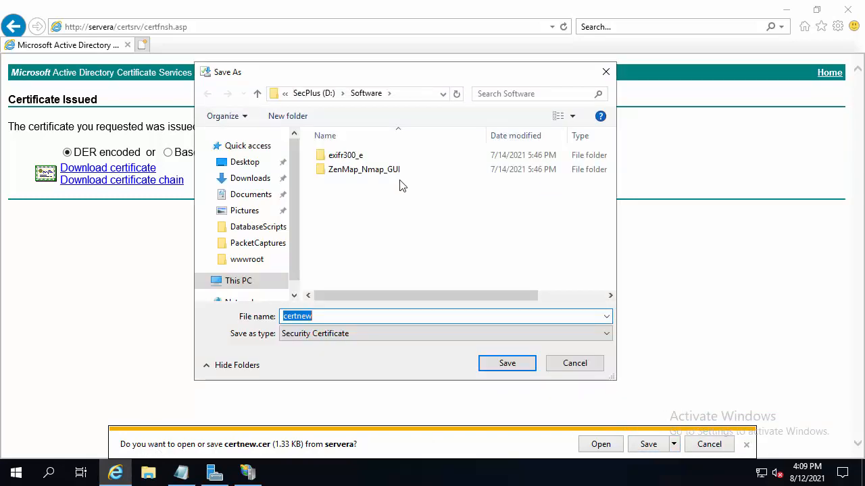
{"action": "left_click", "coordinate": [251, 195]}
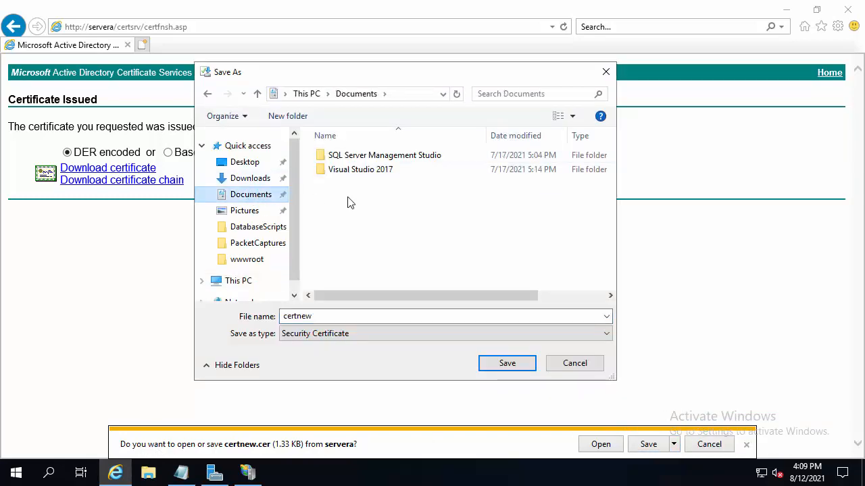
{"action": "double_click", "coordinate": [315, 316]}
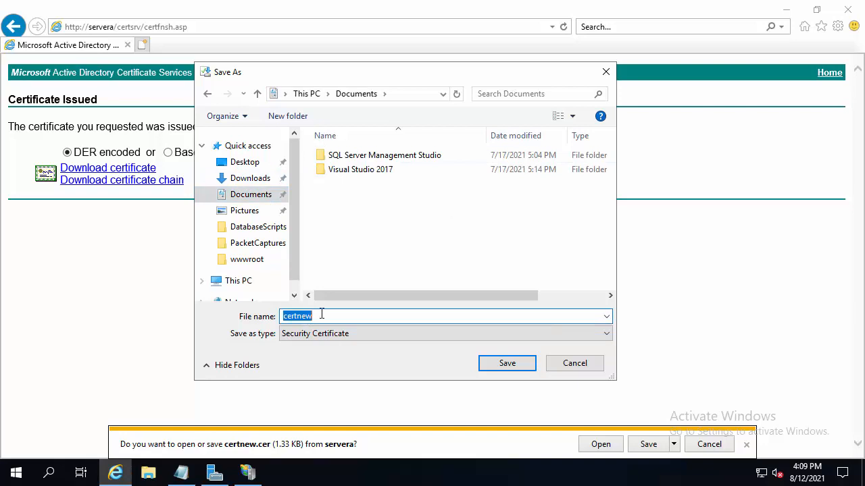
{"action": "type", "text": "WebserverCertif"}
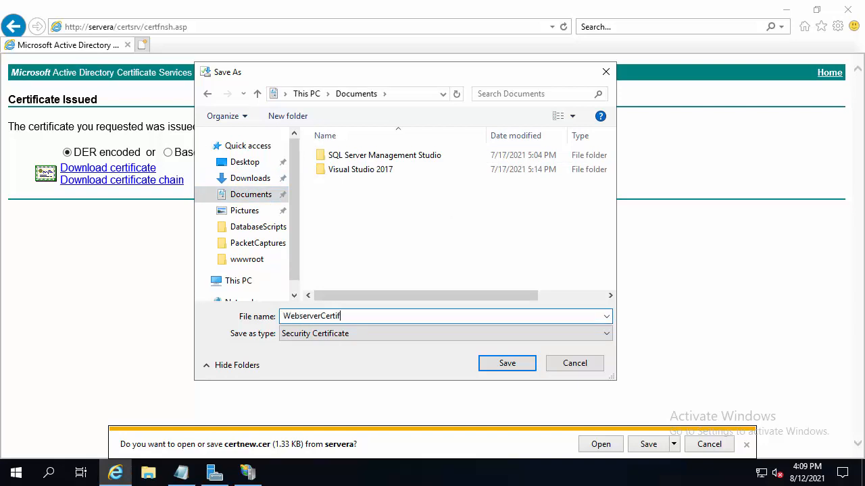
{"action": "type", "text": "icate"}
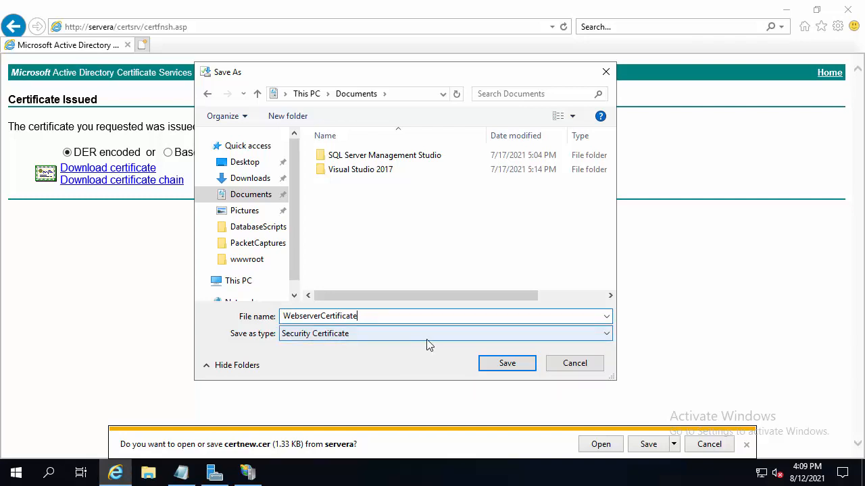
{"action": "left_click", "coordinate": [507, 363]}
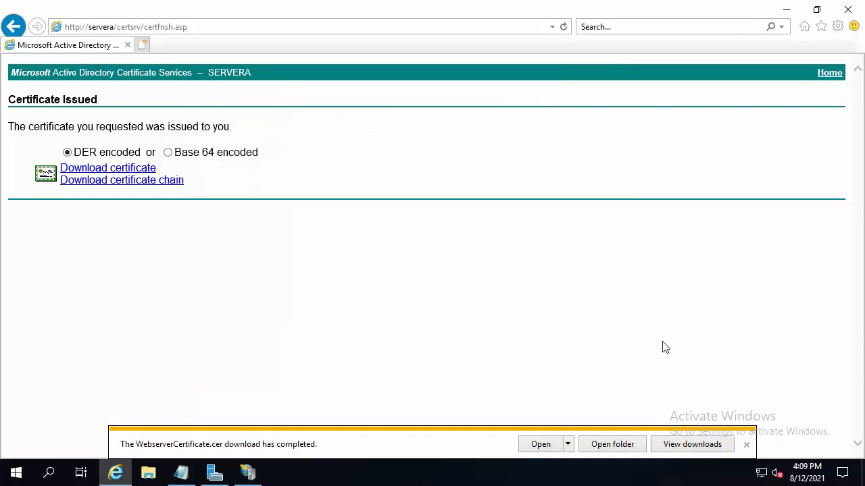
Open the download's folder and look at the certrequest and WebserverCertificate files
{"action": "left_click", "coordinate": [620, 446]}
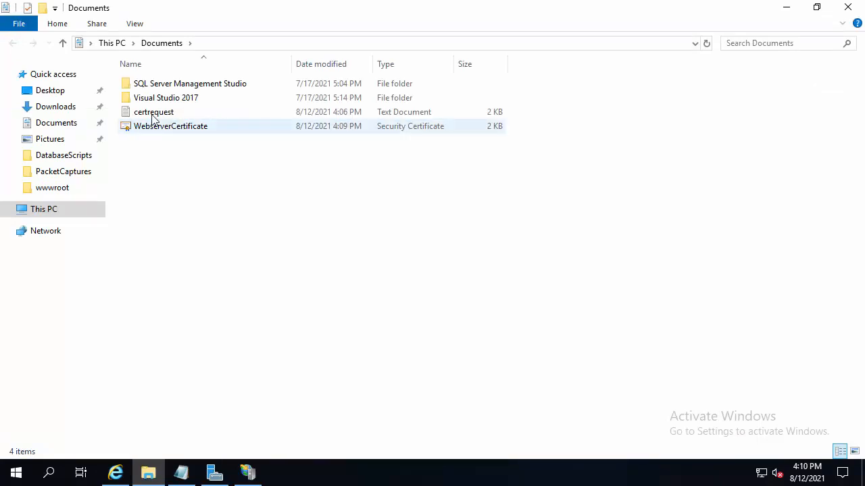
{"action": "left_click", "coordinate": [149, 113]}
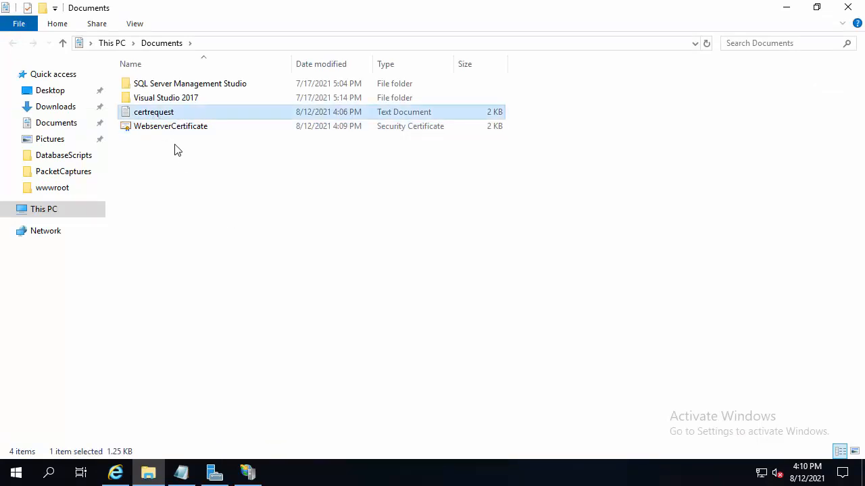
{"action": "left_click", "coordinate": [154, 128]}
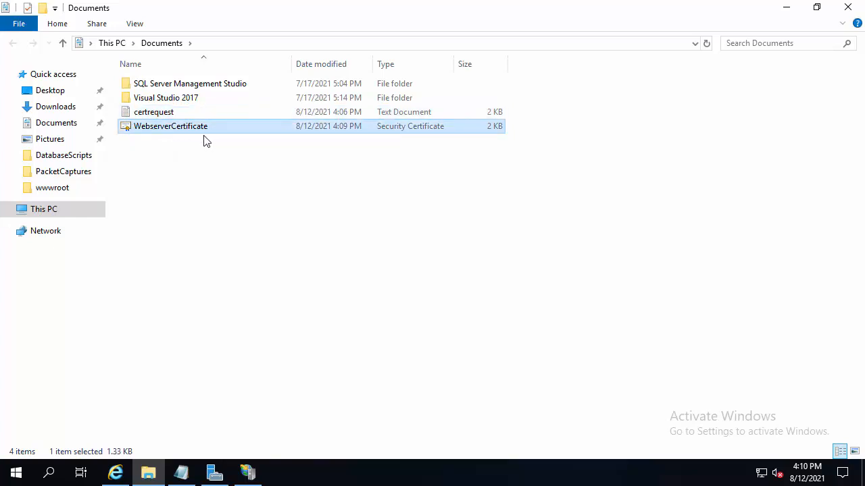
{"action": "left_click", "coordinate": [155, 159]}
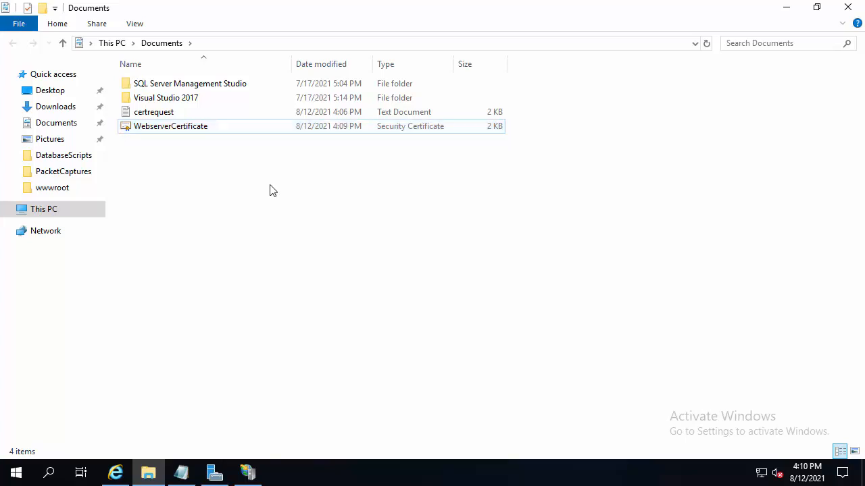
Review items 2 to 4 of the SSL notes in Notepad: submitting the request, downloading the certificate, and installing it on the server
{"action": "left_click", "coordinate": [181, 472]}
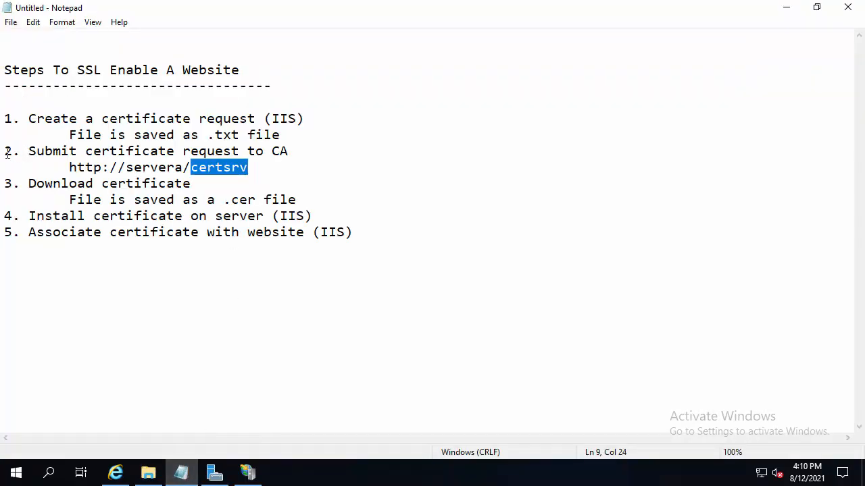
{"action": "left_click_drag", "start_coordinate": [7, 152], "coordinate": [266, 164]}
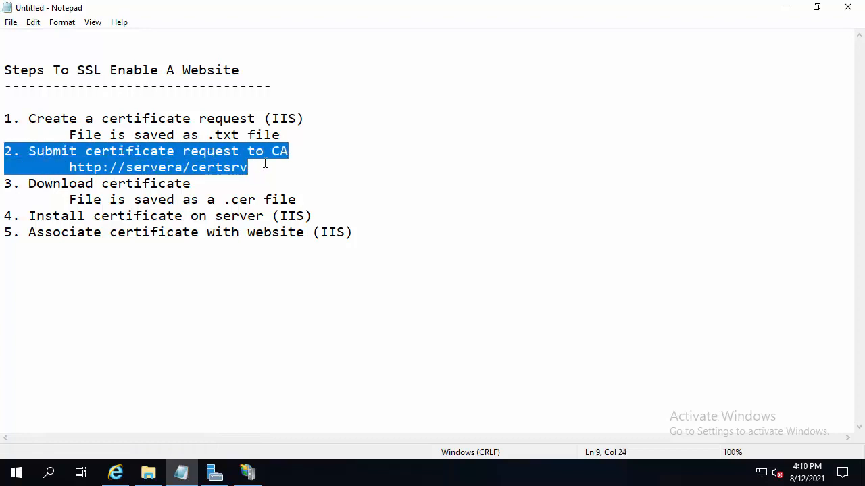
{"action": "left_click", "coordinate": [263, 168]}
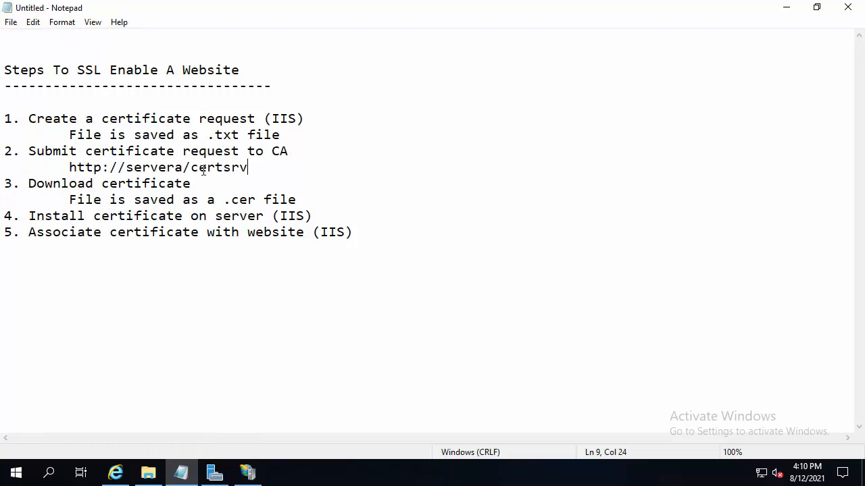
{"action": "left_click_drag", "start_coordinate": [7, 157], "coordinate": [277, 161]}
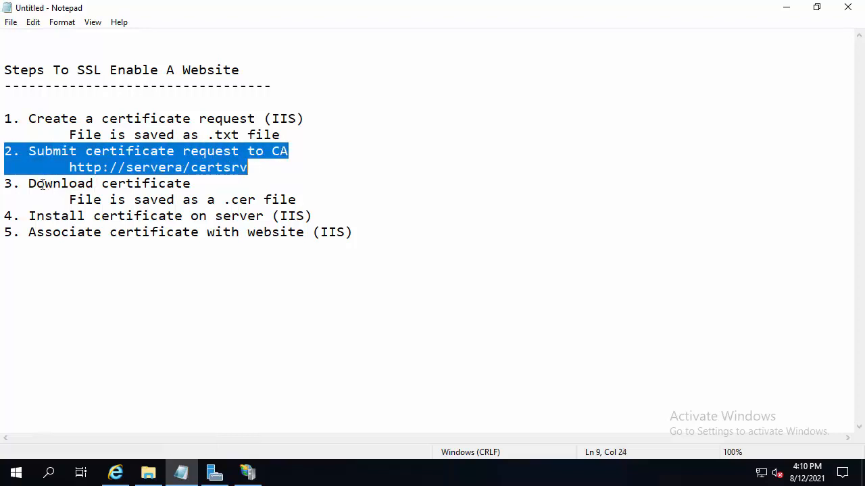
{"action": "left_click_drag", "start_coordinate": [8, 189], "coordinate": [291, 198]}
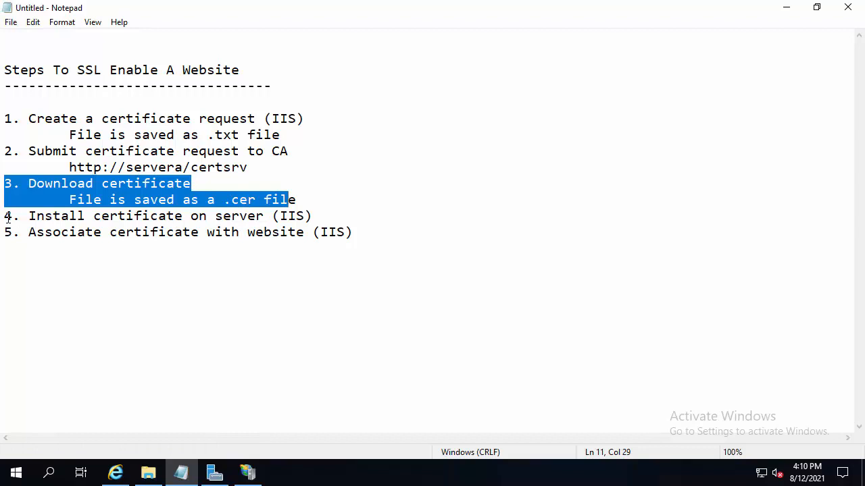
{"action": "left_click_drag", "start_coordinate": [5, 217], "coordinate": [317, 220]}
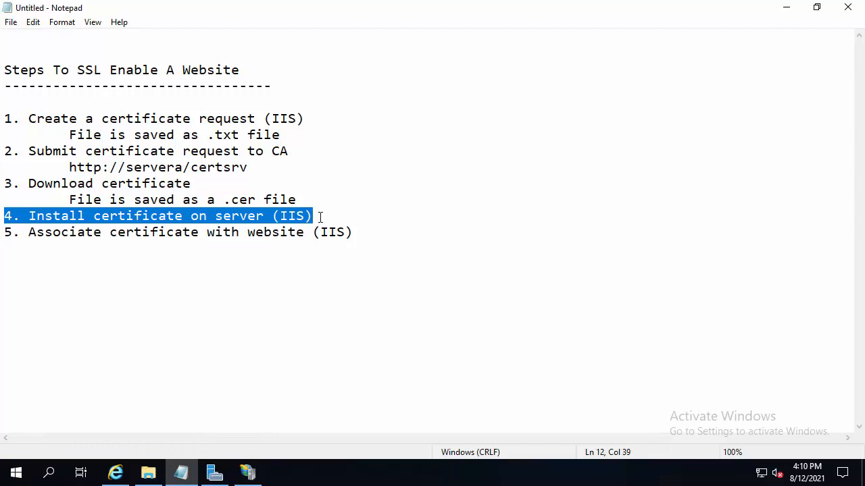
{"action": "double_click", "coordinate": [287, 216]}
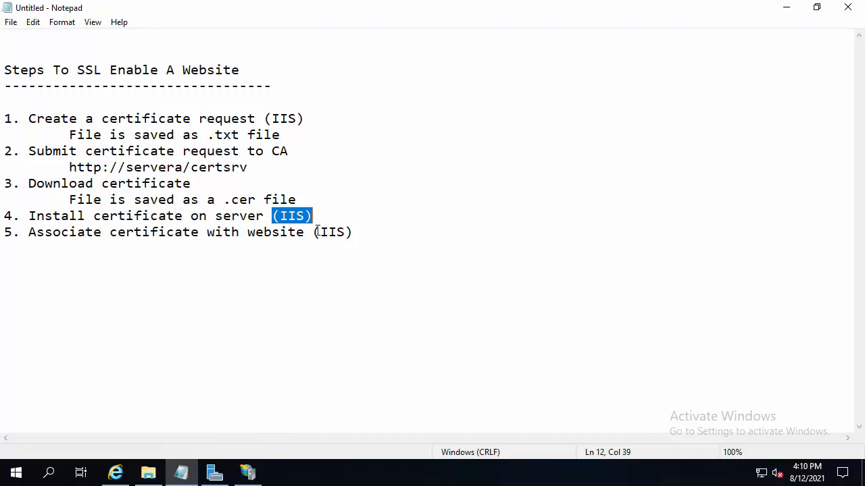
{"action": "left_click_drag", "start_coordinate": [8, 218], "coordinate": [321, 216]}
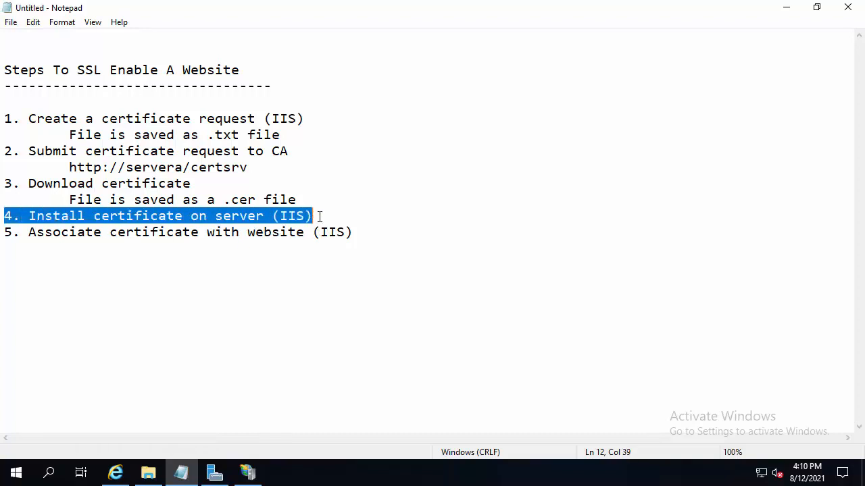
Switch to IIS Manager and open Server Certificates for the SERVERA server
{"action": "left_click", "coordinate": [248, 473]}
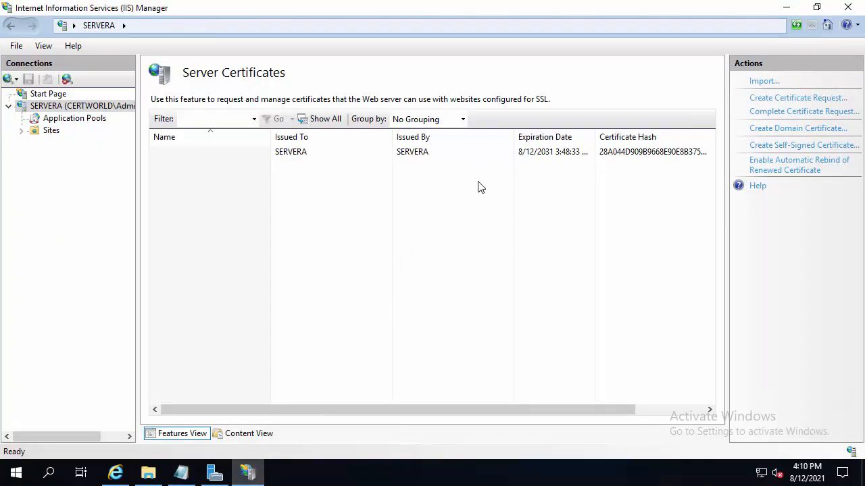
{"action": "left_click", "coordinate": [46, 107]}
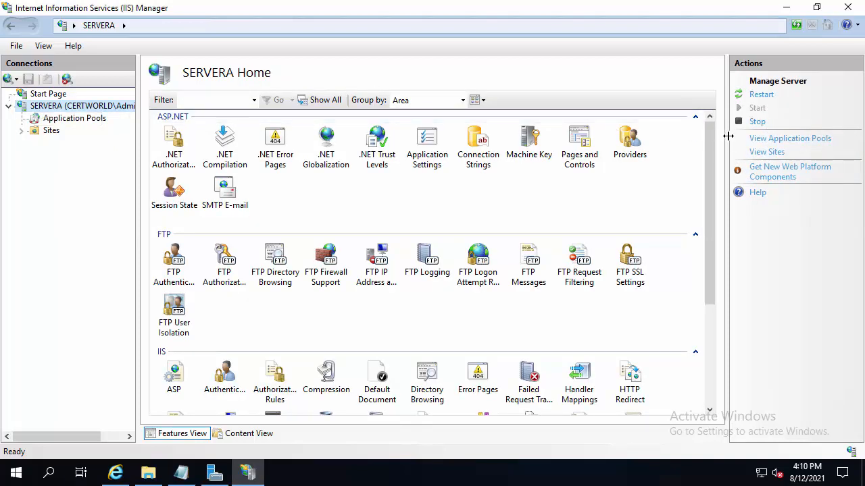
{"action": "left_click_drag", "start_coordinate": [709, 147], "coordinate": [707, 232]}
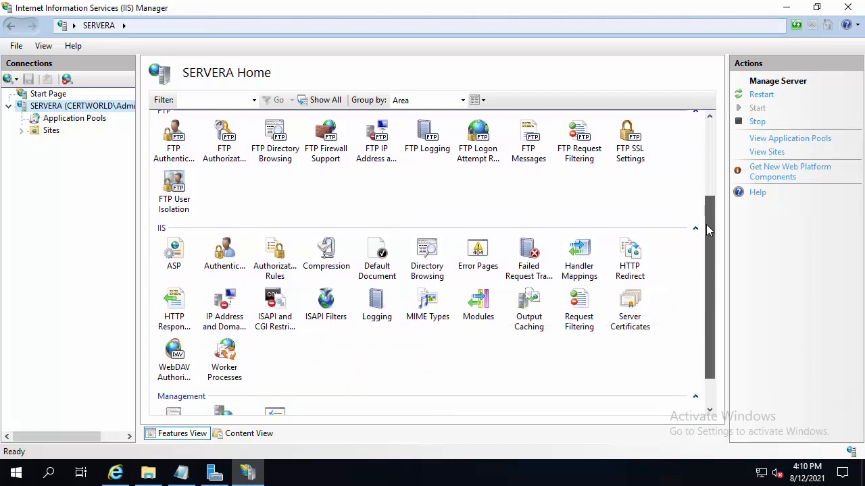
{"action": "left_click", "coordinate": [638, 320]}
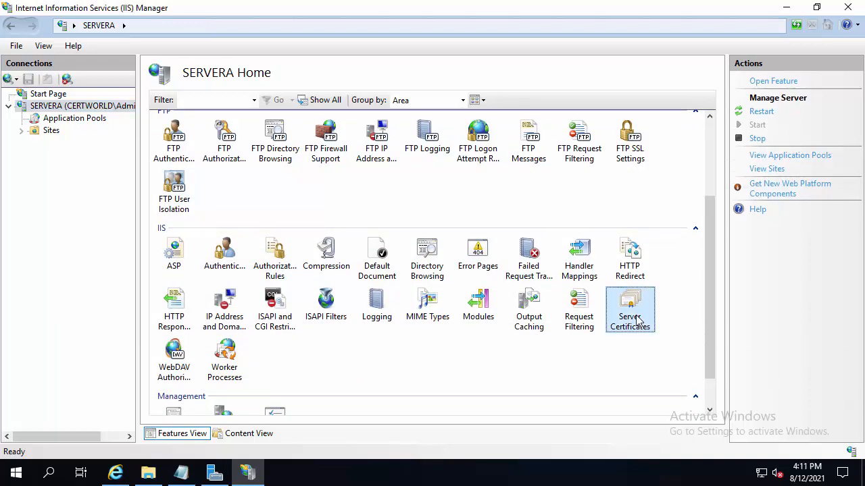
{"action": "double_click", "coordinate": [638, 320]}
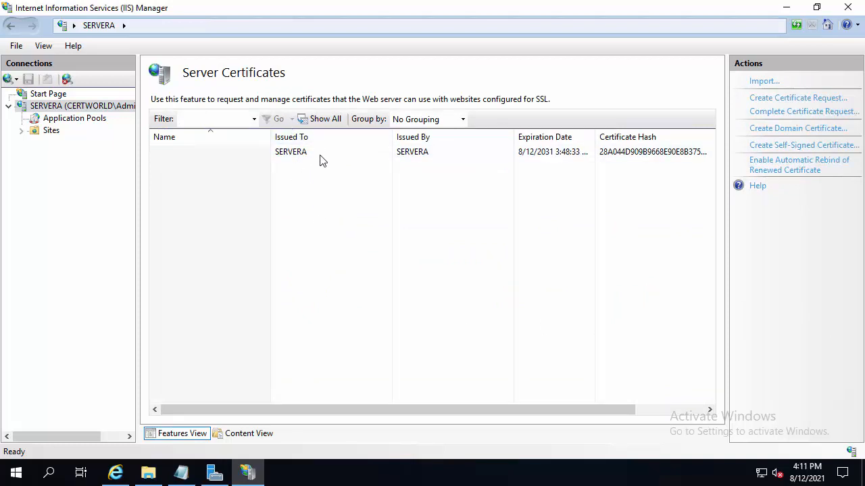
Start completing the certificate request, choosing WebserverCertificate.cer from Documents as the certification authority's response
{"action": "left_click", "coordinate": [813, 116]}
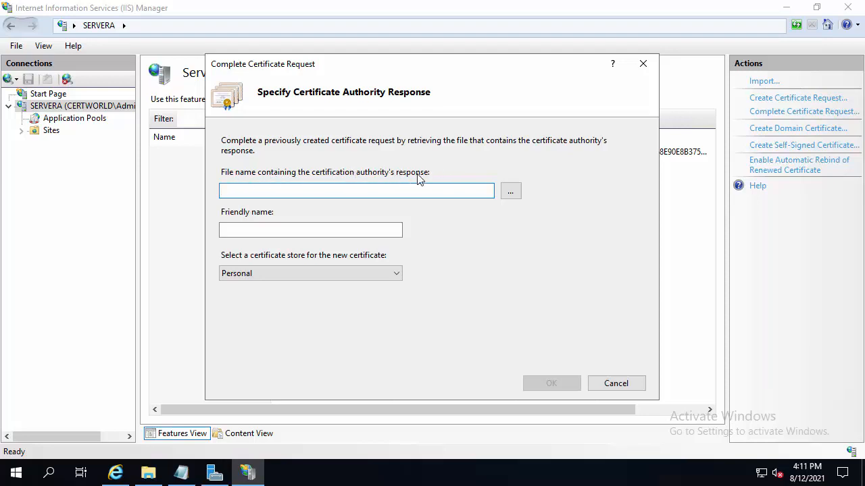
{"action": "left_click", "coordinate": [512, 194]}
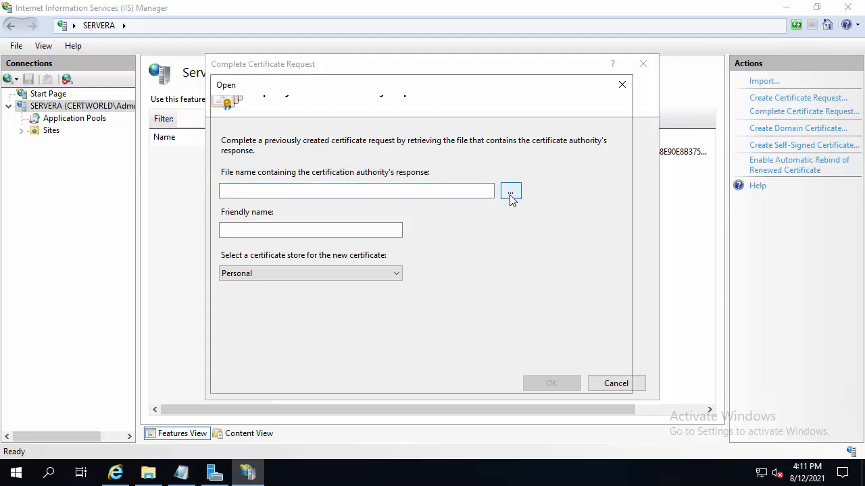
{"action": "left_click", "coordinate": [398, 197]}
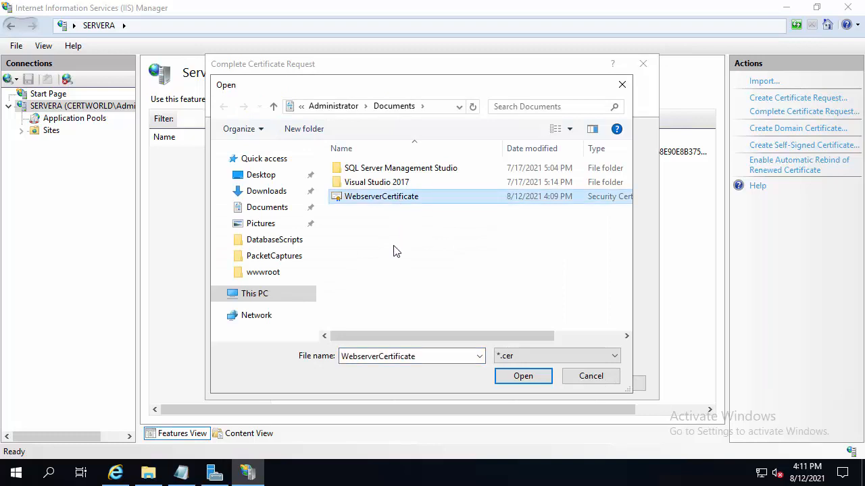
{"action": "left_click", "coordinate": [522, 376]}
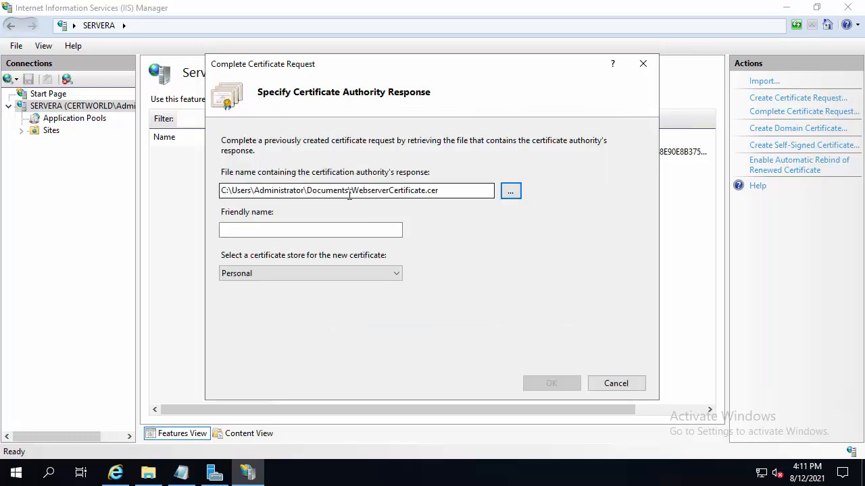
Give the certificate the friendly name Webserver Certificate, complete the request with the Personal store, and select the installed certificate
{"action": "left_click", "coordinate": [271, 230]}
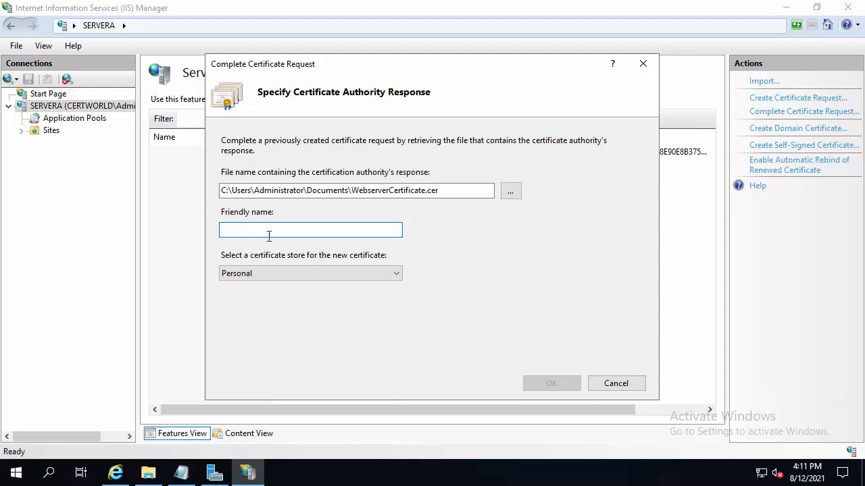
{"action": "type", "text": "Web"}
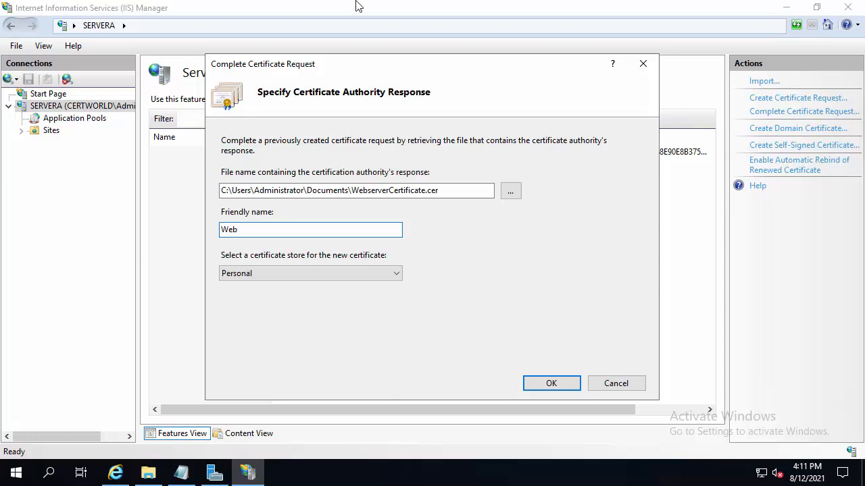
{"action": "left_click_drag", "start_coordinate": [286, 68], "coordinate": [554, 119]}
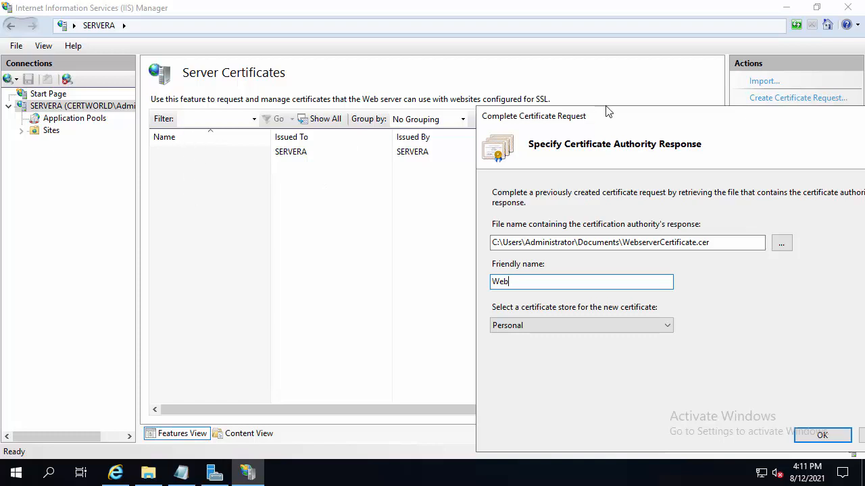
{"action": "left_click_drag", "start_coordinate": [606, 111], "coordinate": [383, 54]}
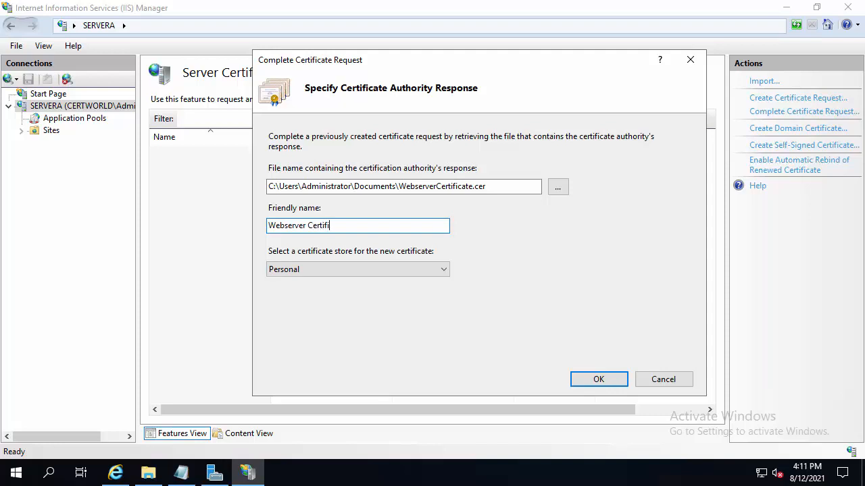
{"action": "type", "text": "e"}
{"action": "left_click", "coordinate": [608, 383]}
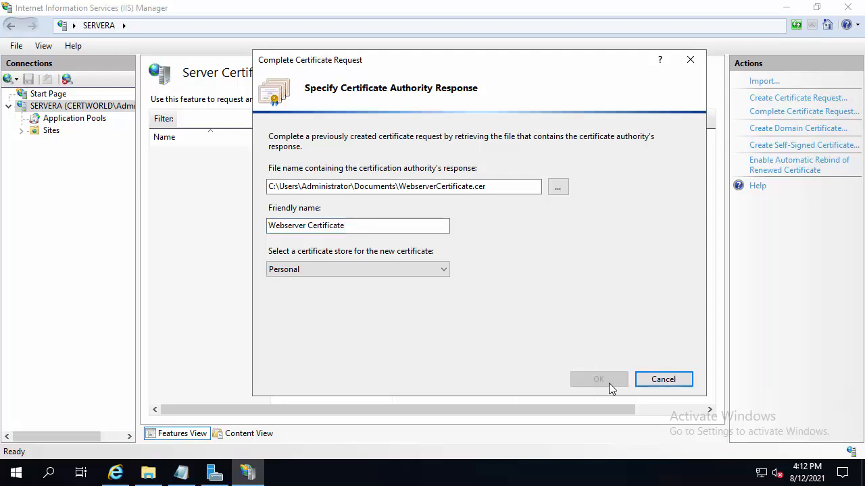
{"action": "left_click", "coordinate": [196, 165]}
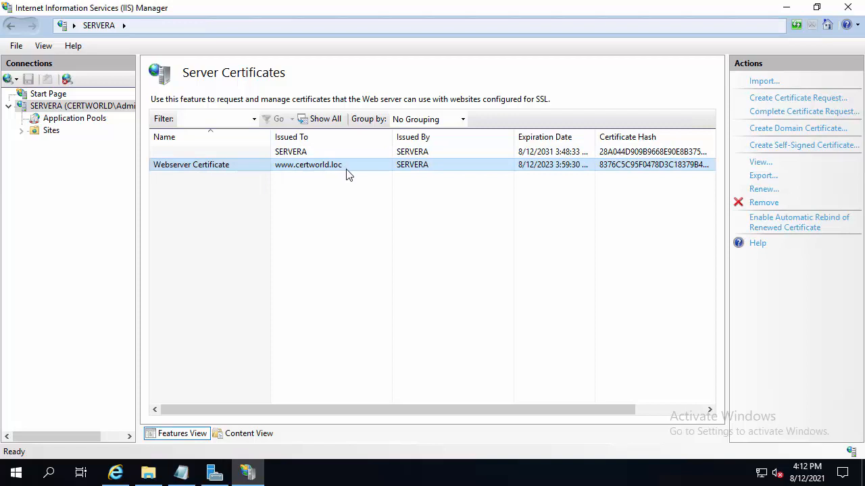
Check item 5 of the Notepad notes on associating the certificate with the website, and return to IIS Manager
{"action": "left_click", "coordinate": [191, 476]}
{"action": "left_click_drag", "start_coordinate": [353, 232], "coordinate": [4, 232]}
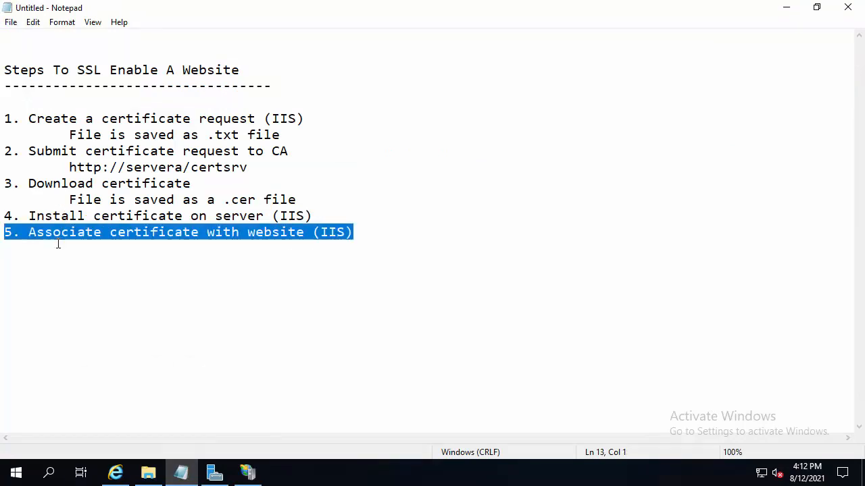
{"action": "left_click", "coordinate": [787, 12]}
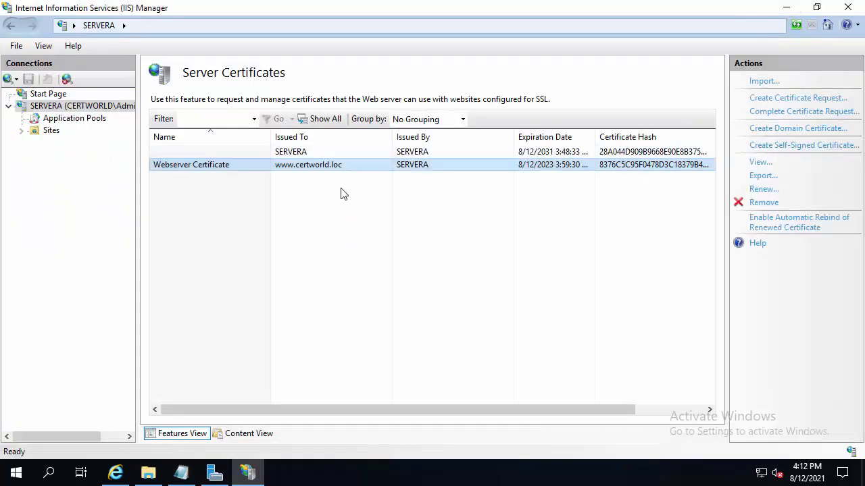
Open the site bindings of Default Web Site and select the existing http binding
{"action": "left_click", "coordinate": [21, 131]}
{"action": "left_click", "coordinate": [85, 143]}
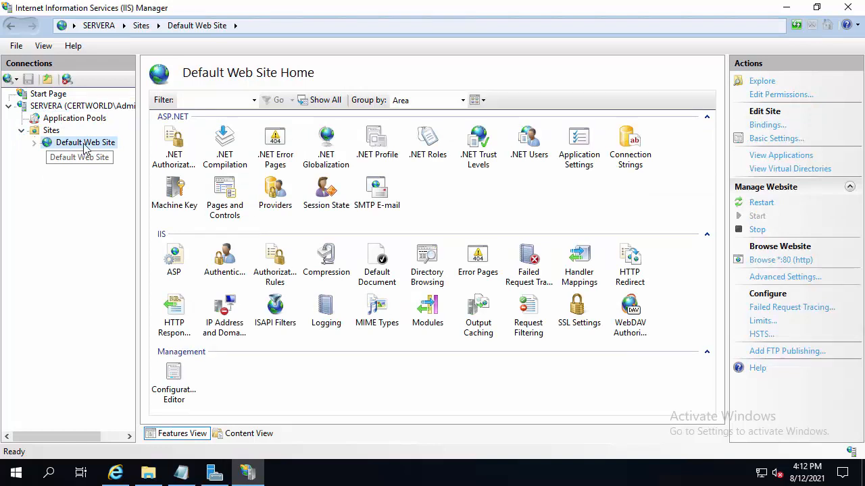
{"action": "right_click", "coordinate": [86, 146]}
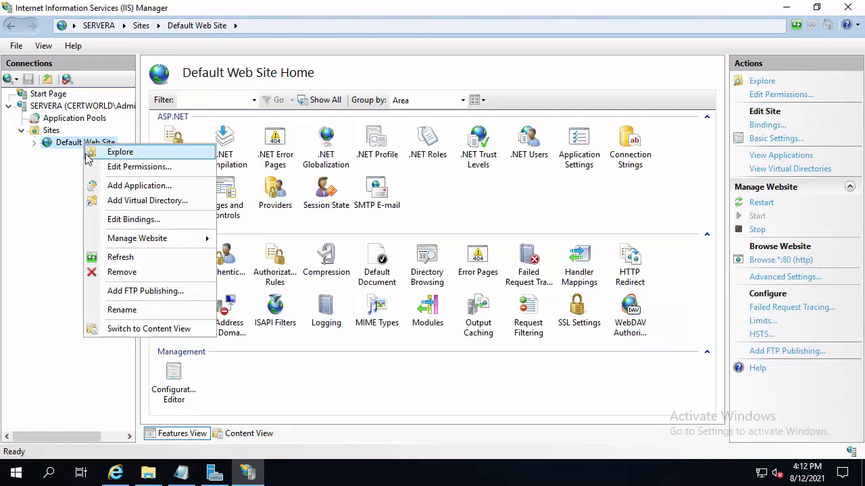
{"action": "left_click", "coordinate": [146, 220]}
{"action": "left_click_drag", "start_coordinate": [332, 111], "coordinate": [312, 89]}
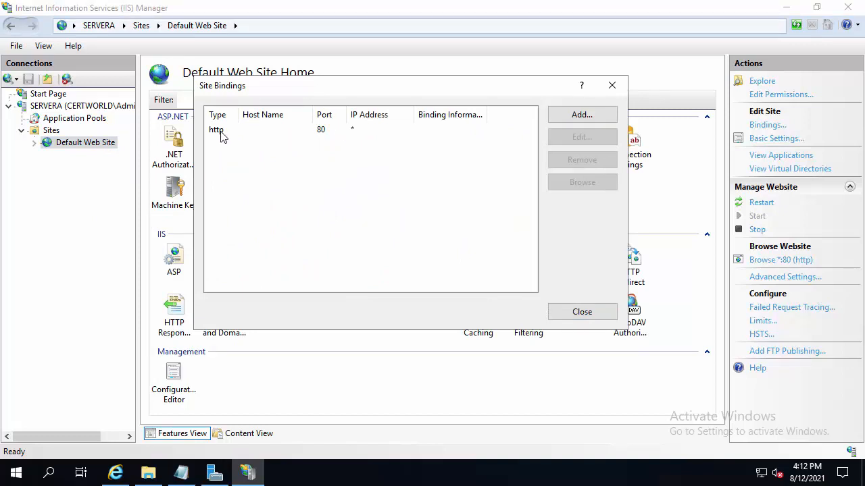
{"action": "left_click", "coordinate": [222, 137]}
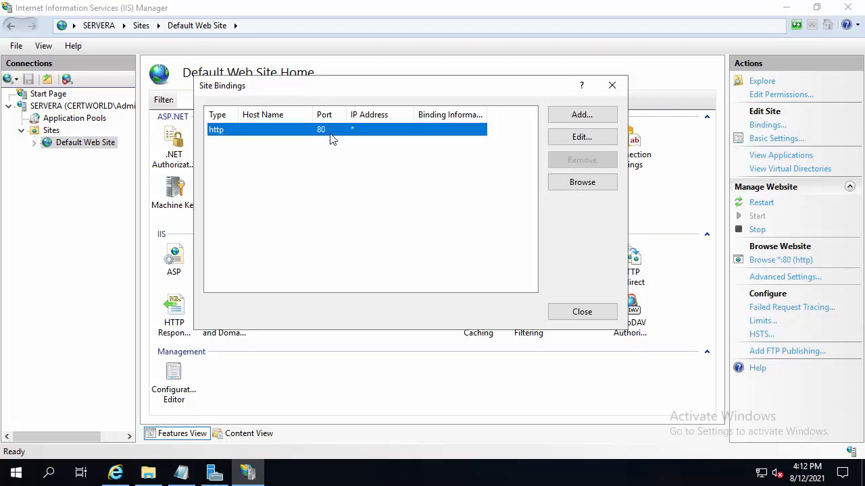
Start adding a new binding to Default Web Site and set its type to https
{"action": "left_click", "coordinate": [581, 116]}
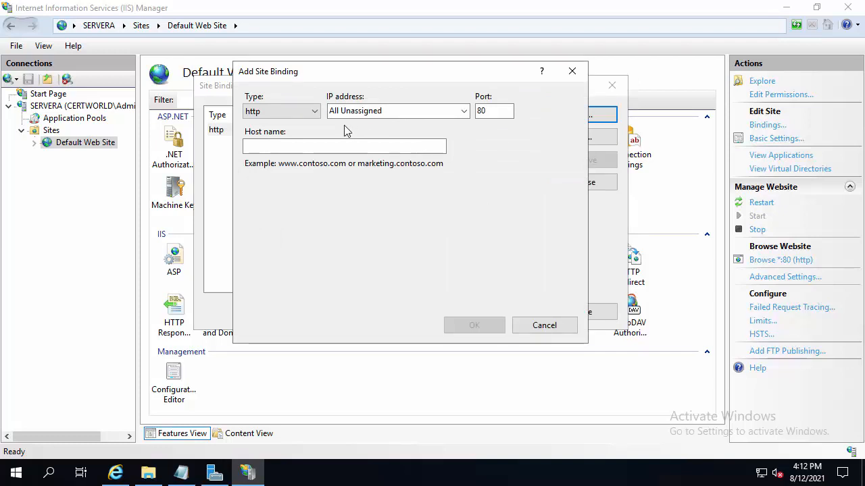
{"action": "left_click", "coordinate": [313, 112]}
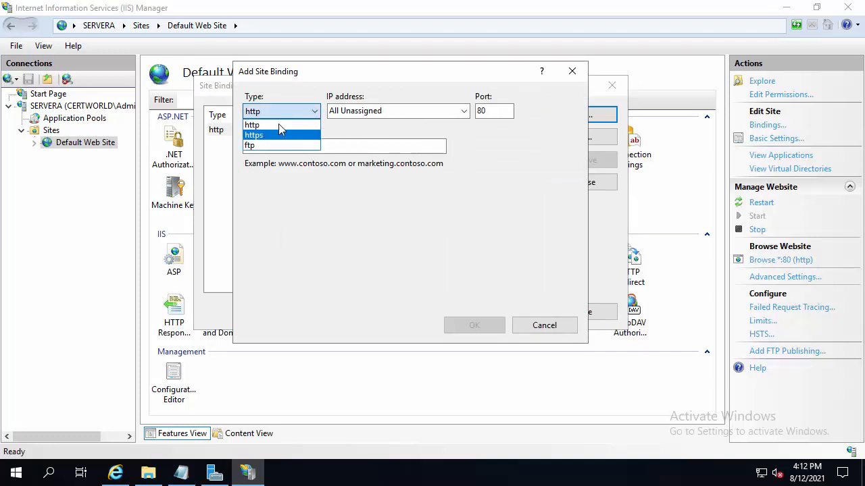
{"action": "left_click", "coordinate": [314, 112]}
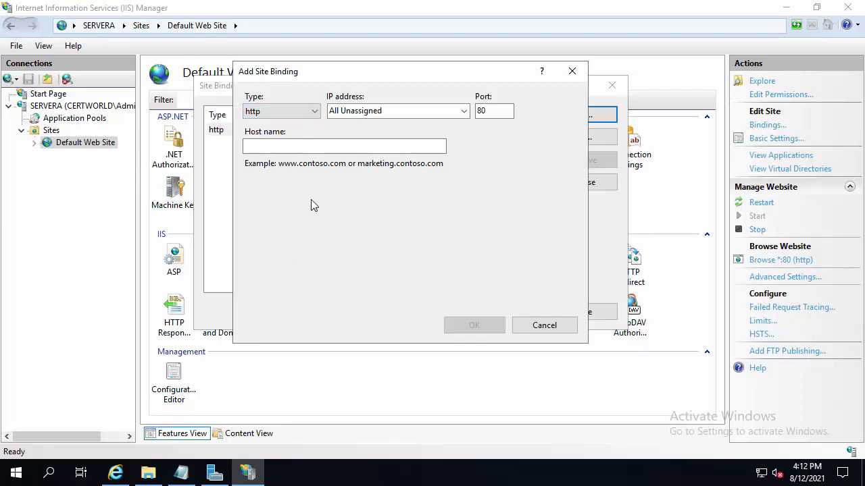
{"action": "left_click", "coordinate": [270, 115]}
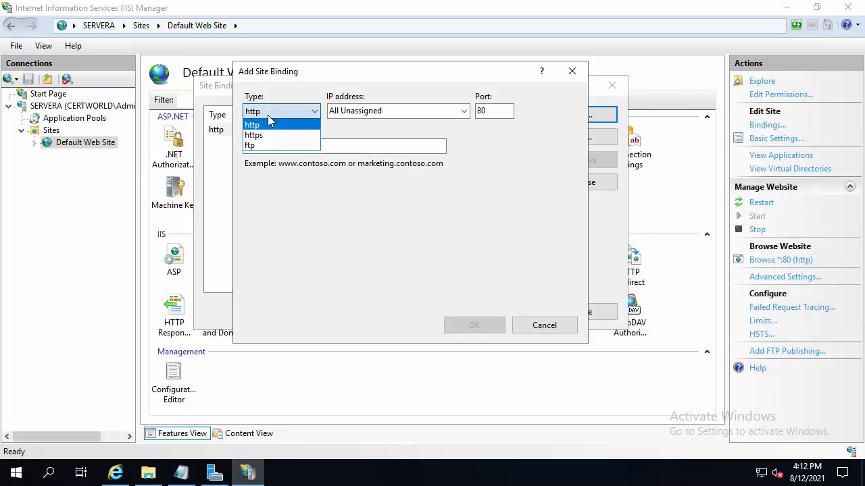
{"action": "left_click", "coordinate": [263, 135]}
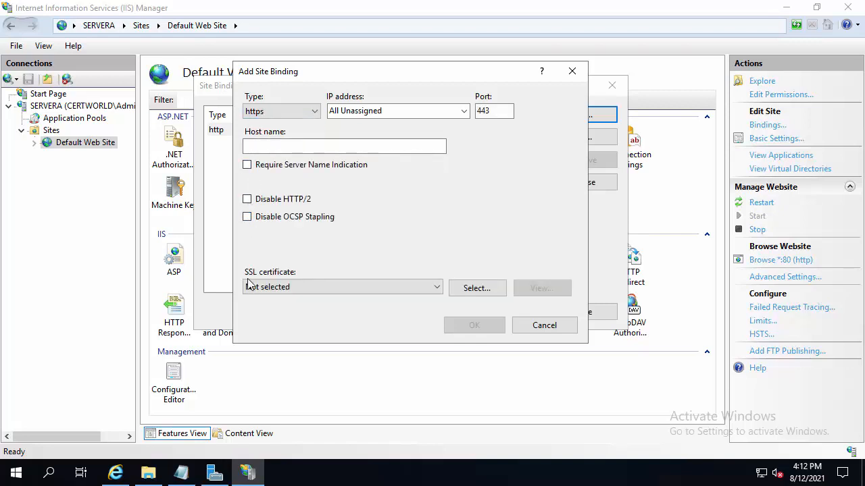
{"action": "left_click", "coordinate": [437, 291]}
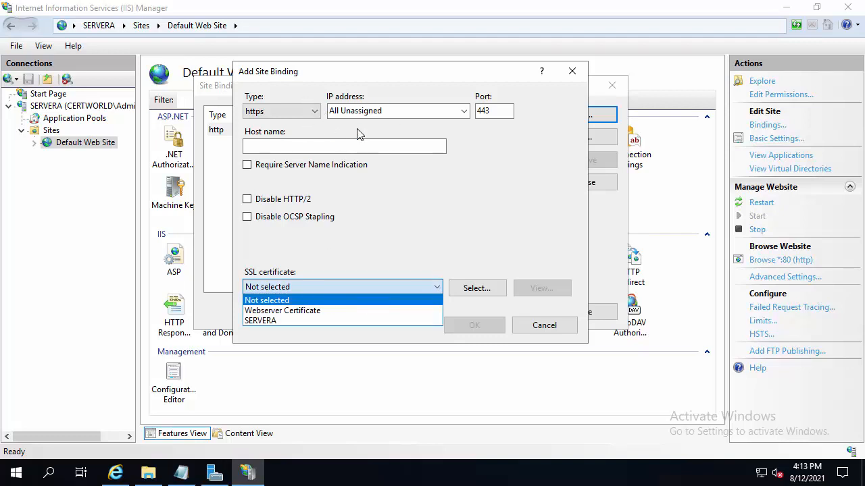
{"action": "left_click", "coordinate": [295, 290]}
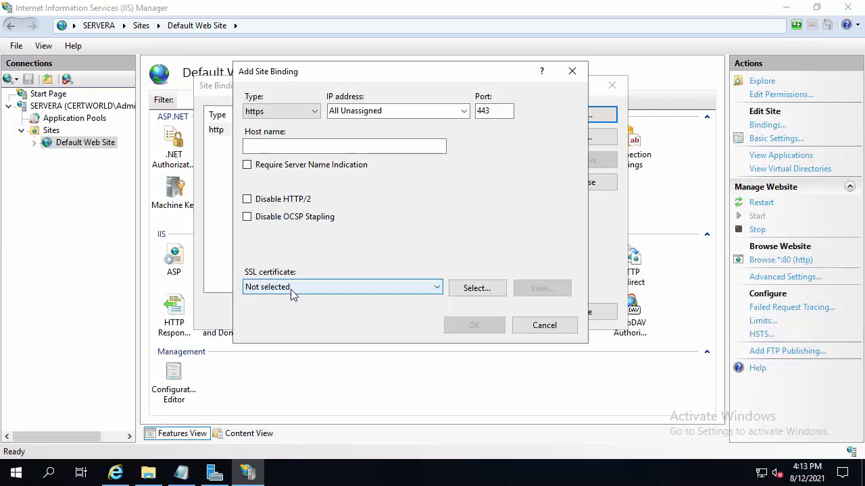
{"action": "left_click", "coordinate": [294, 291]}
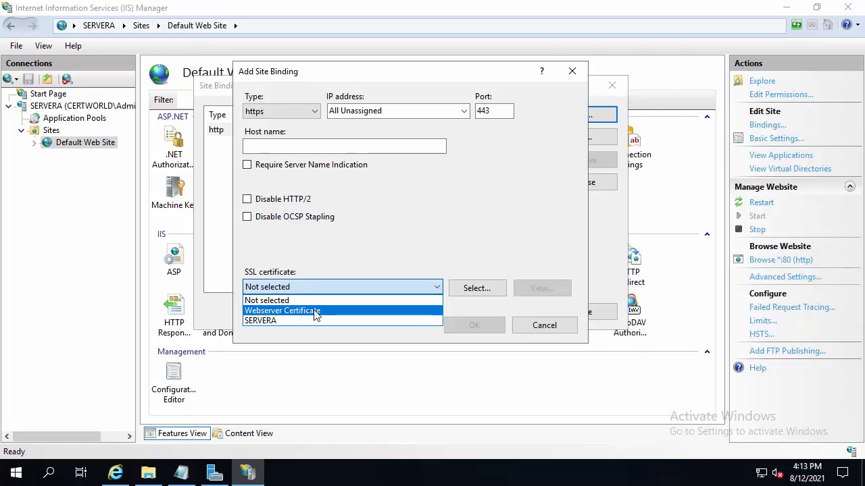
{"action": "left_click", "coordinate": [417, 290]}
{"action": "left_click", "coordinate": [414, 287]}
{"action": "left_click", "coordinate": [399, 290]}
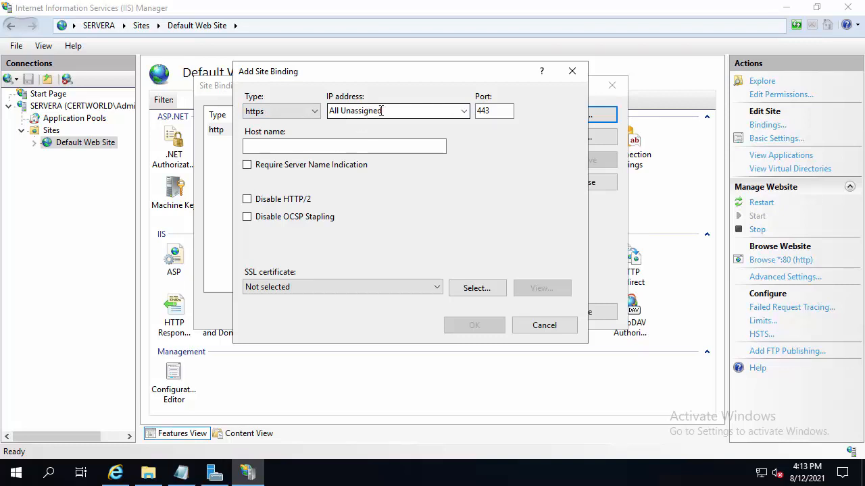
Keep port 443 and assign Webserver Certificate as the SSL certificate of the https binding
{"action": "left_click", "coordinate": [481, 110]}
{"action": "double_click", "coordinate": [480, 111]}
{"action": "left_click", "coordinate": [500, 109]}
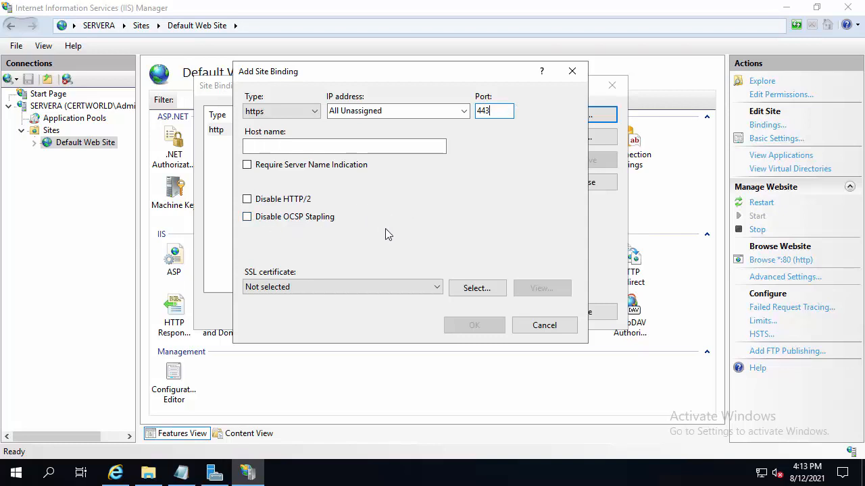
{"action": "left_click", "coordinate": [280, 287]}
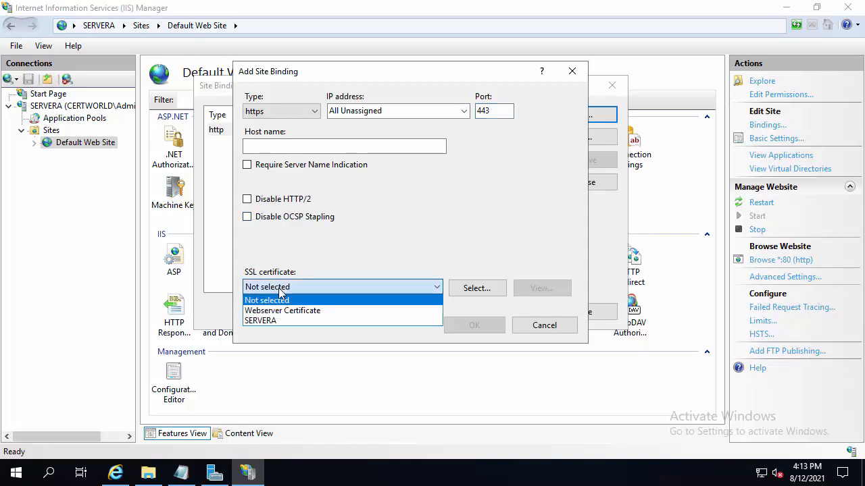
{"action": "left_click", "coordinate": [279, 310]}
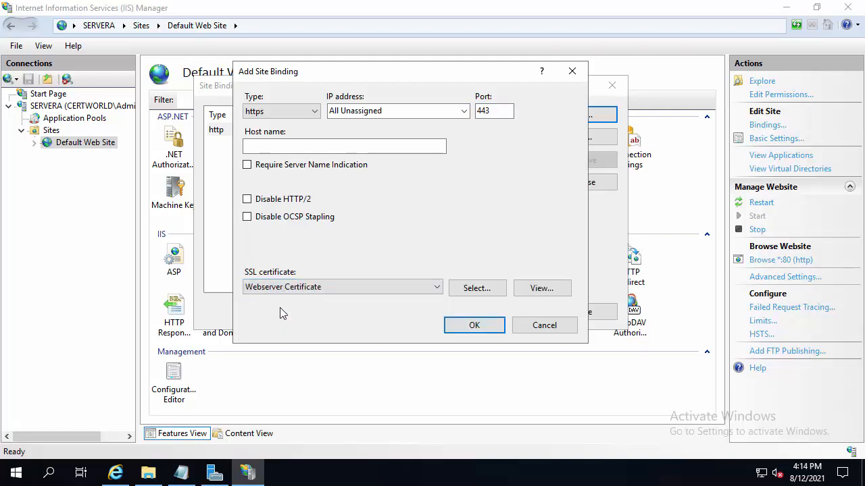
Examine the assigned certificate's general information and its detail fields, including the signature algorithm, and return to the binding settings
{"action": "left_click", "coordinate": [541, 289]}
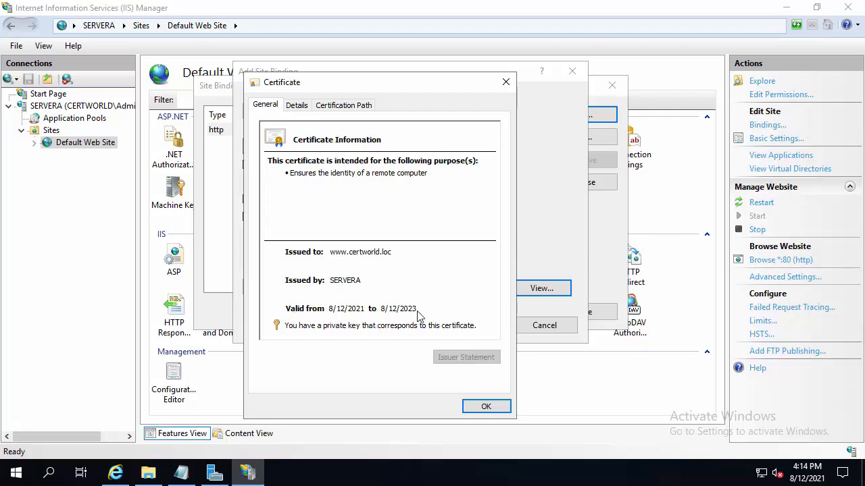
{"action": "left_click", "coordinate": [296, 106]}
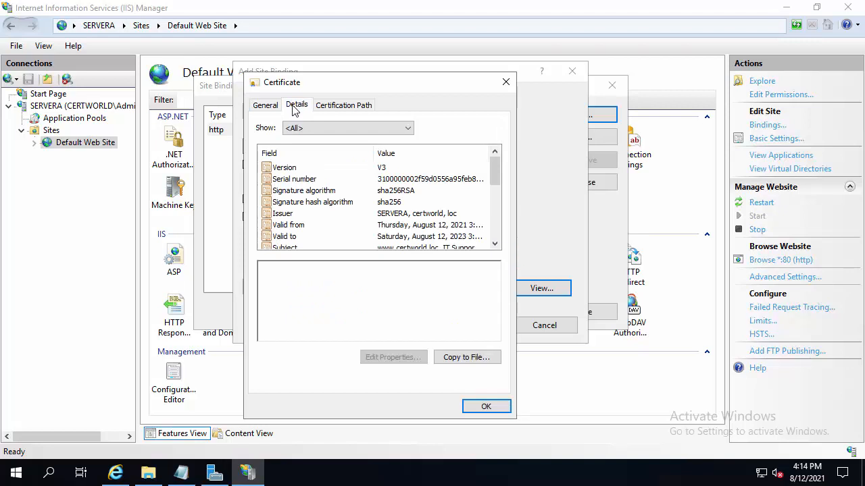
{"action": "left_click", "coordinate": [303, 195]}
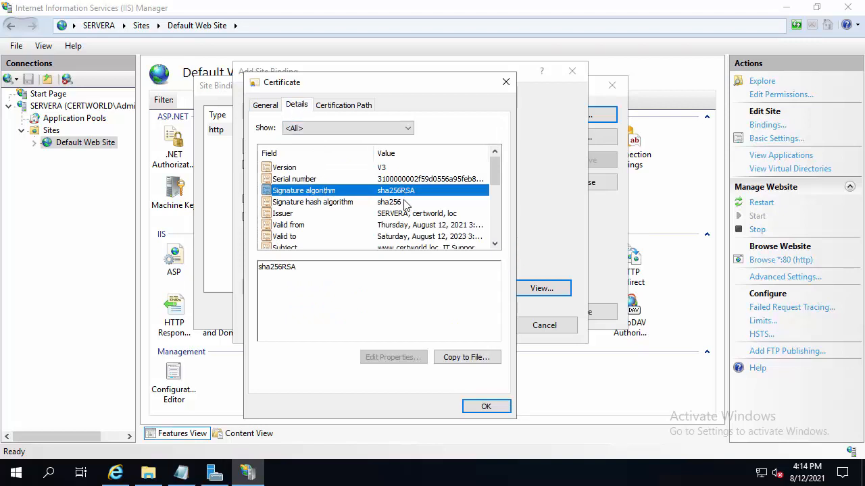
{"action": "left_click", "coordinate": [407, 206]}
{"action": "left_click", "coordinate": [408, 194]}
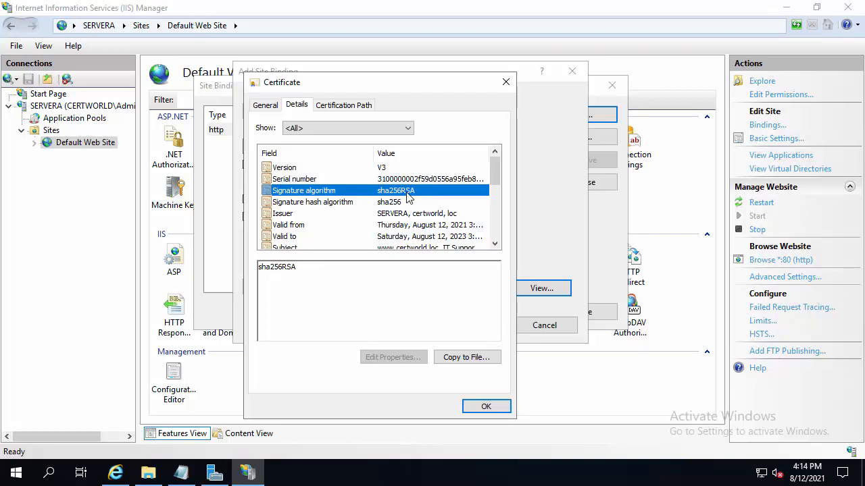
{"action": "scroll", "coordinate": [408, 195], "scroll_direction": "down", "scroll_amount": 1}
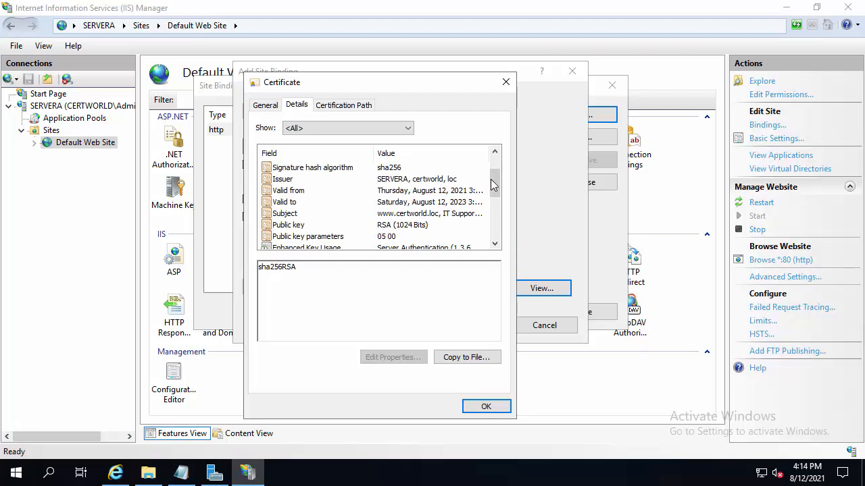
{"action": "scroll", "coordinate": [495, 181], "scroll_direction": "up", "scroll_amount": 1}
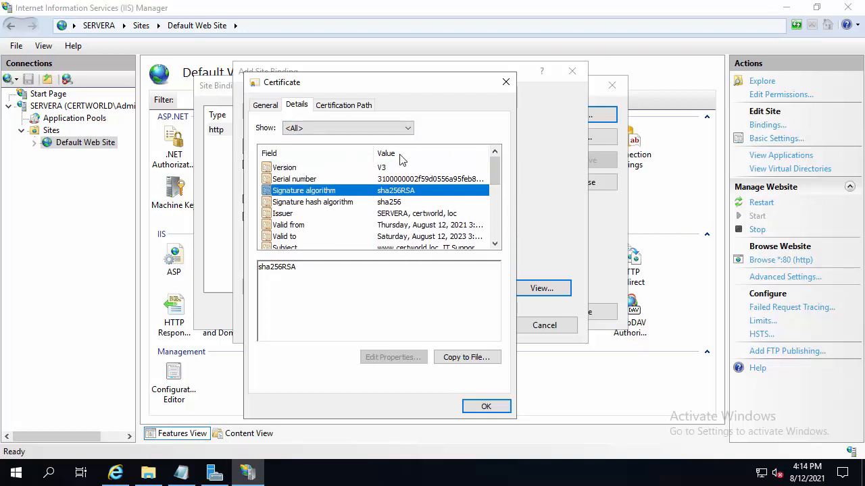
{"action": "left_click", "coordinate": [496, 408]}
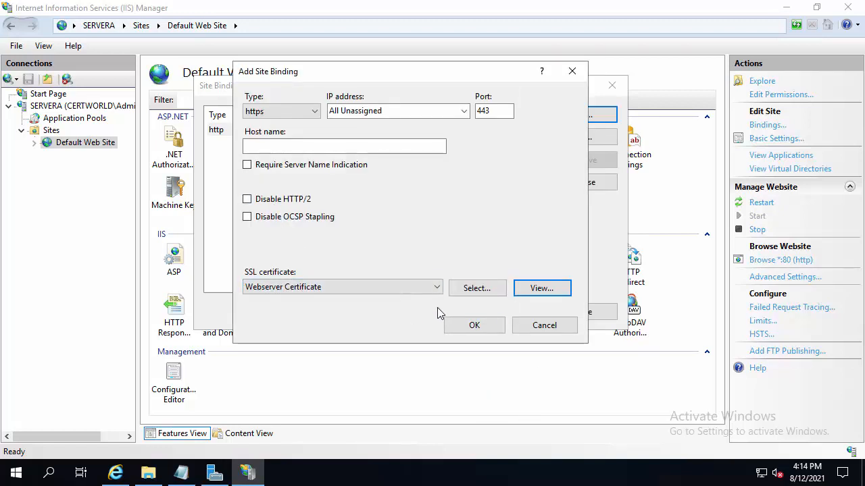
Save the https binding and close IIS Manager and the Documents folder window
{"action": "left_click", "coordinate": [473, 325]}
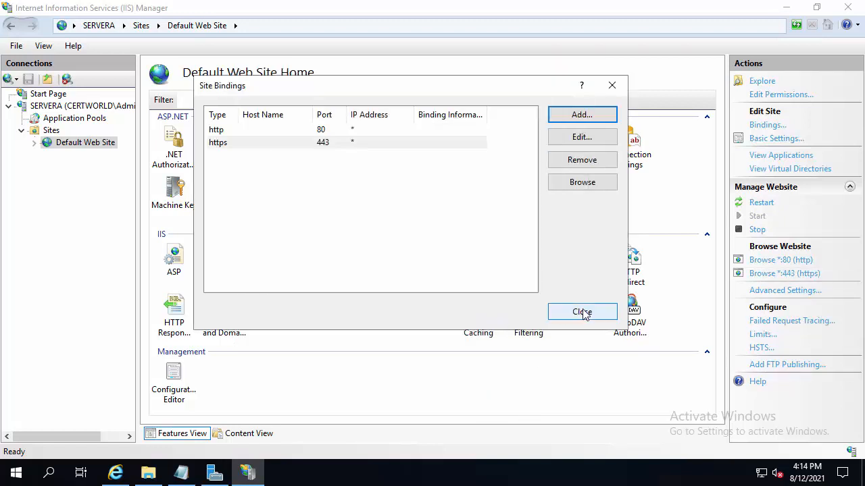
{"action": "left_click", "coordinate": [583, 312]}
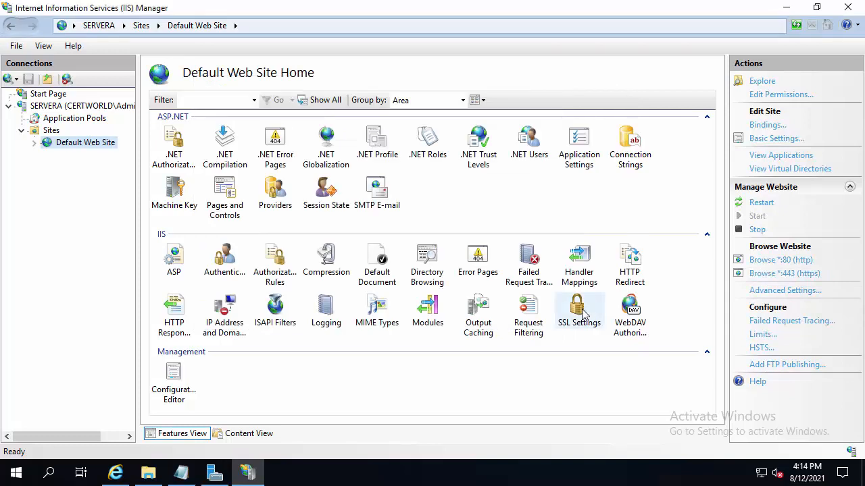
{"action": "left_click", "coordinate": [858, 7]}
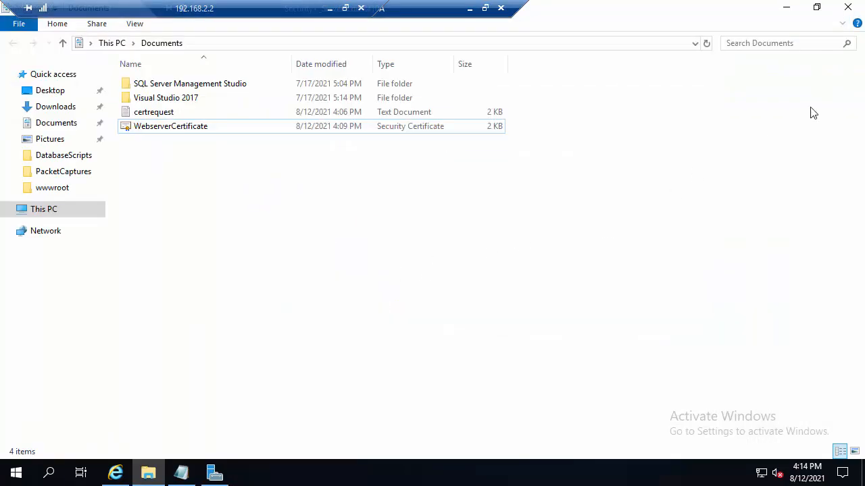
{"action": "left_click", "coordinate": [849, 7]}
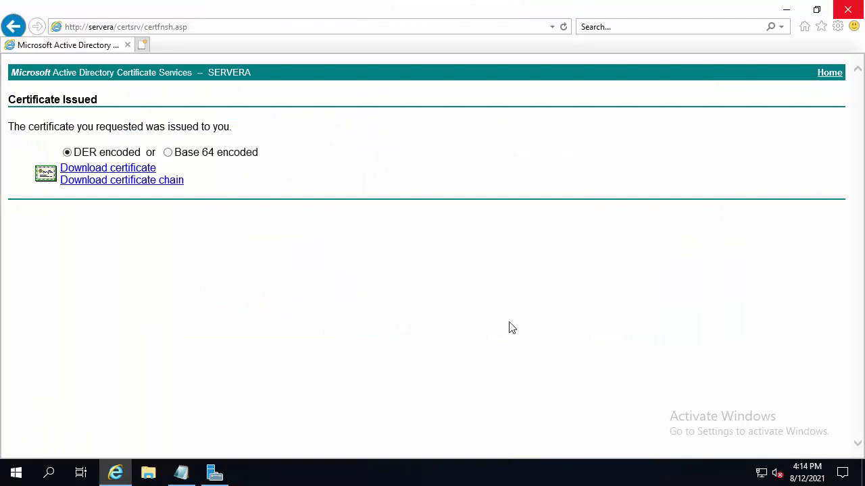
{"action": "left_click", "coordinate": [144, 45]}
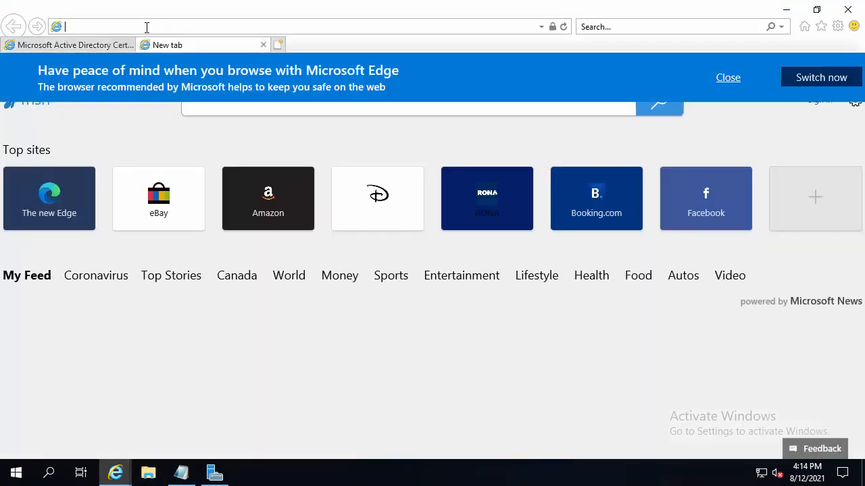
{"action": "type", "text": "https:"}
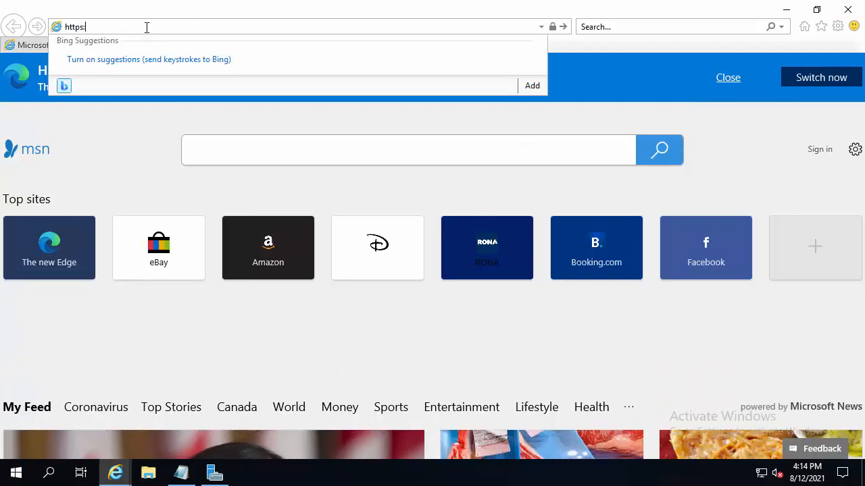
{"action": "type", "text": "//"}
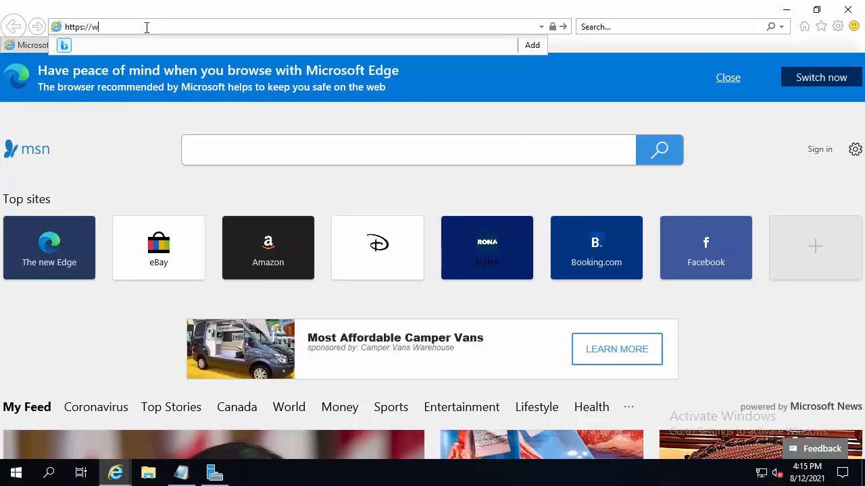
{"action": "type", "text": "www.certworld.loc"}
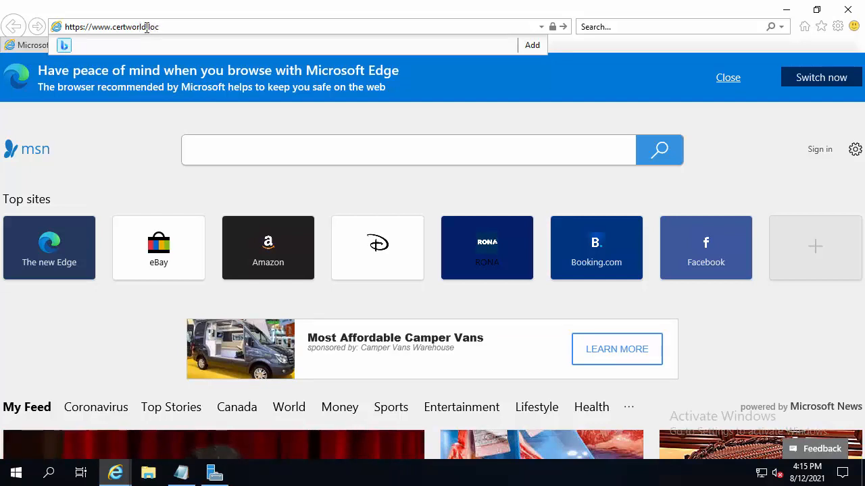
{"action": "key", "text": "Return"}
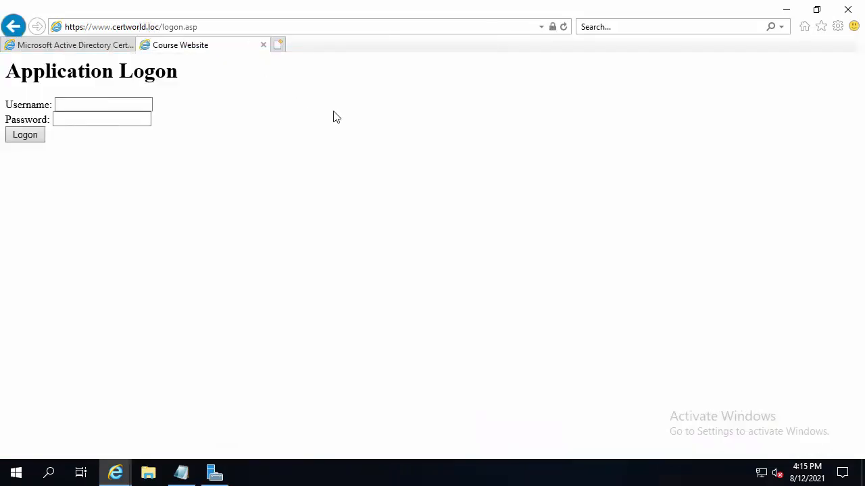